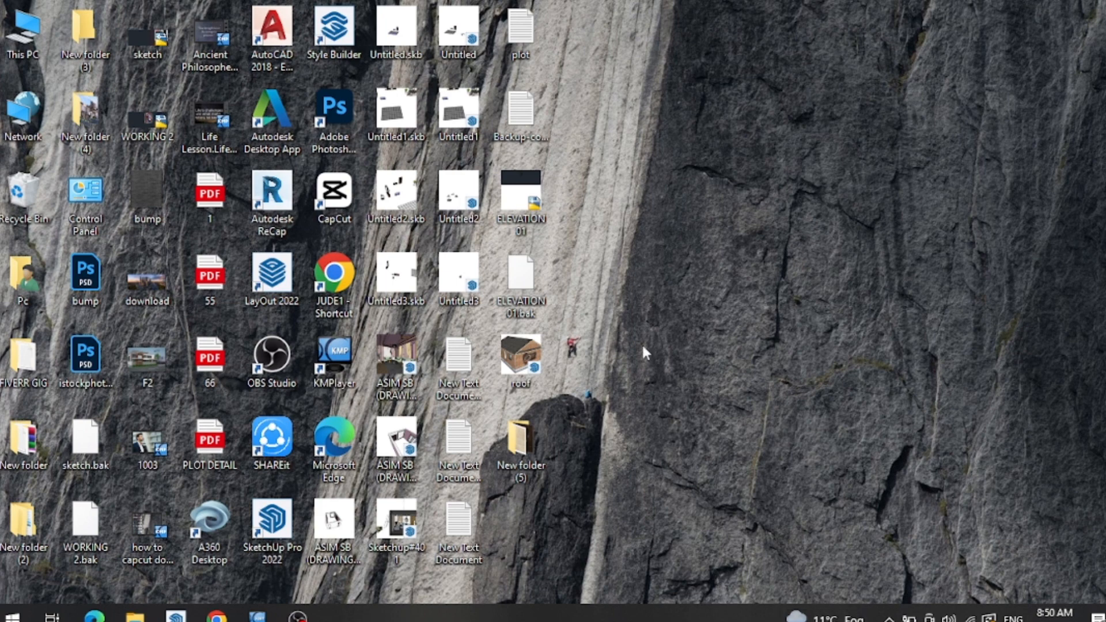
- Open Microsoft Edge and search the web for "gravity write"
click(94, 615)
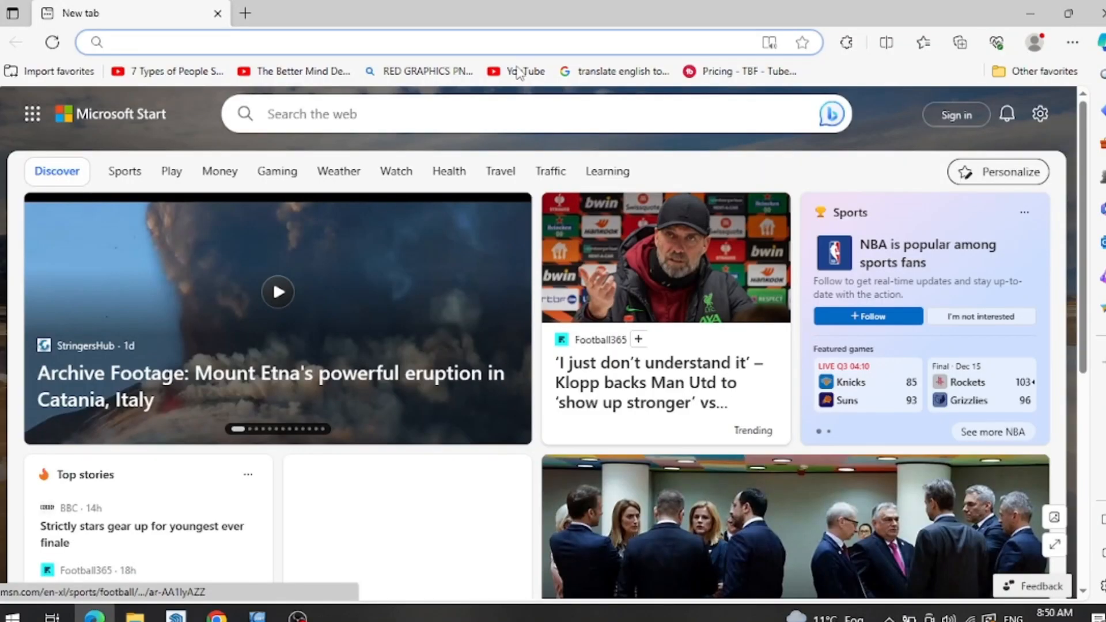
click(218, 46)
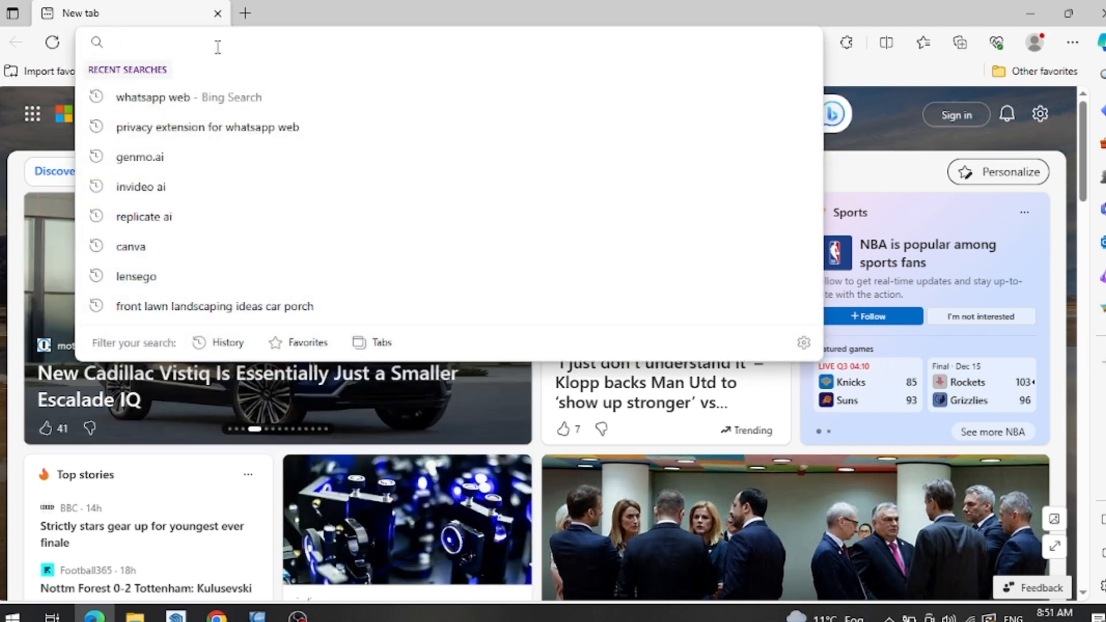
text(grivety)
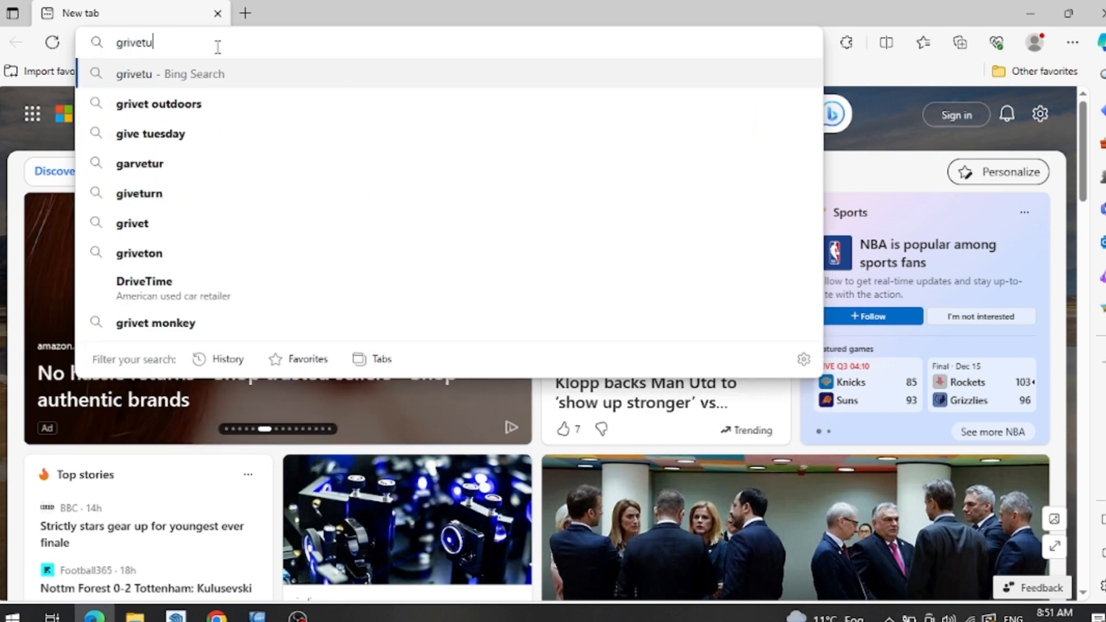
key(Down)
key(Return)
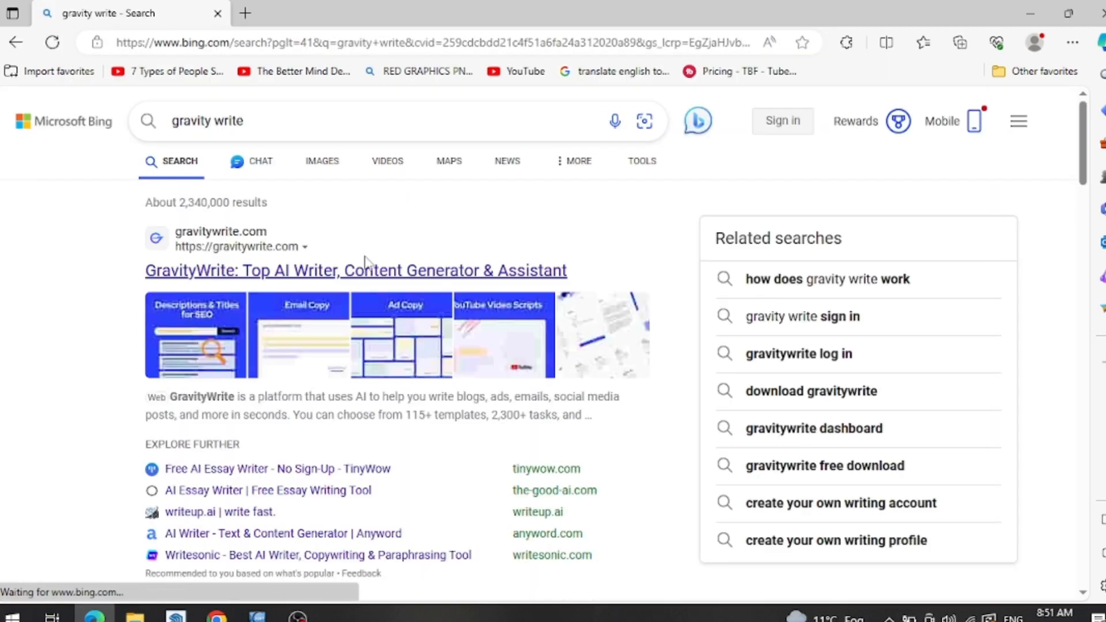
- Open the GravityWrite website from the search results, start writing for free and sign in with Google
click(268, 274)
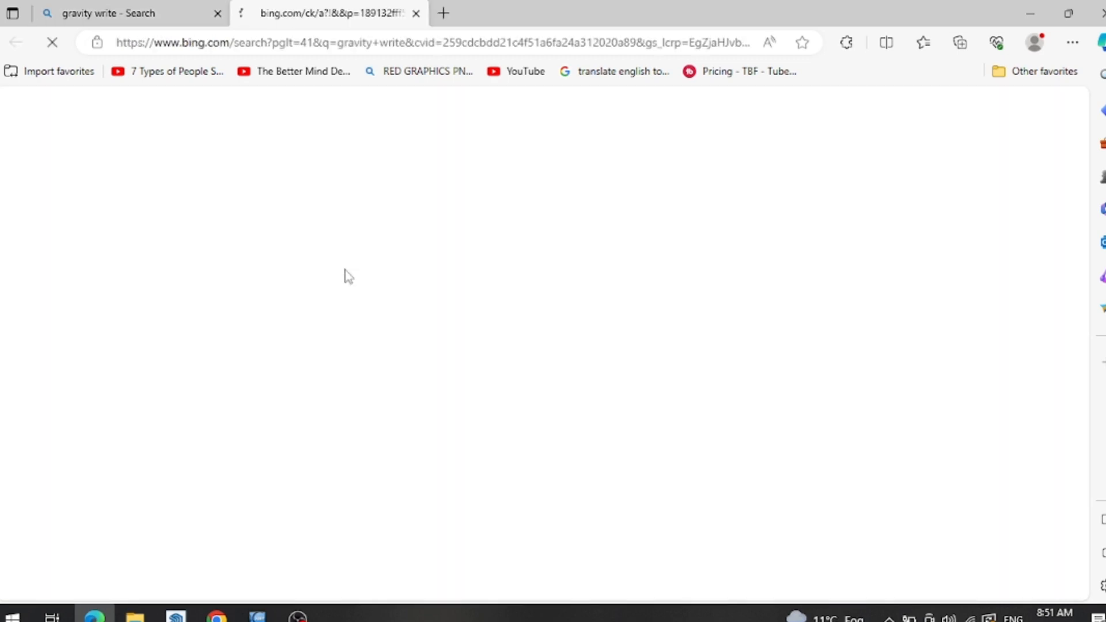
scroll(325, 303, down, 3)
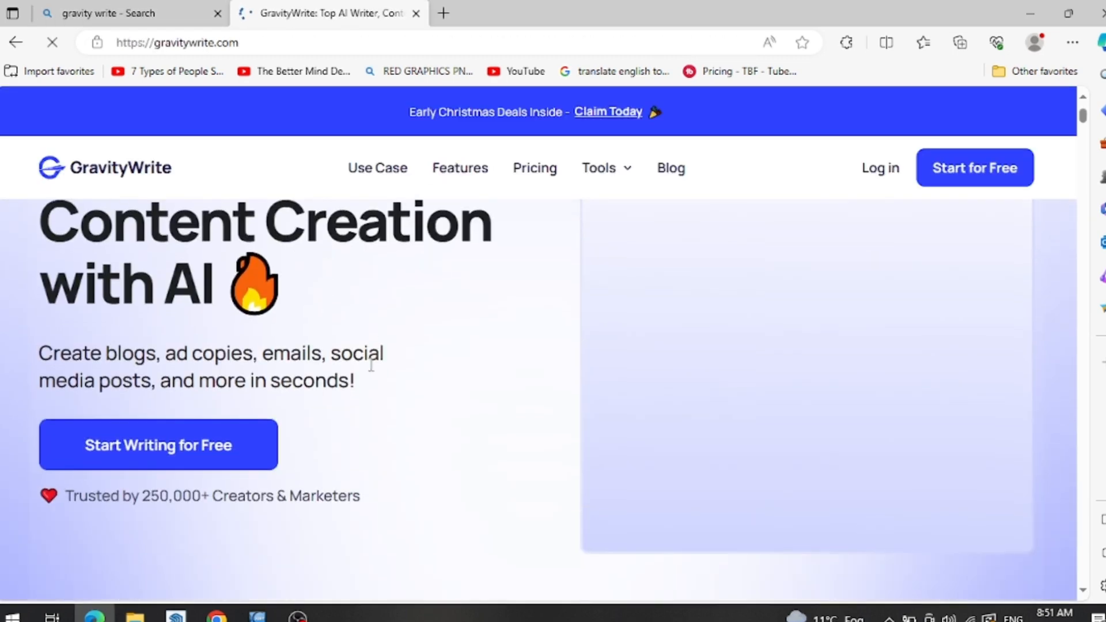
click(259, 452)
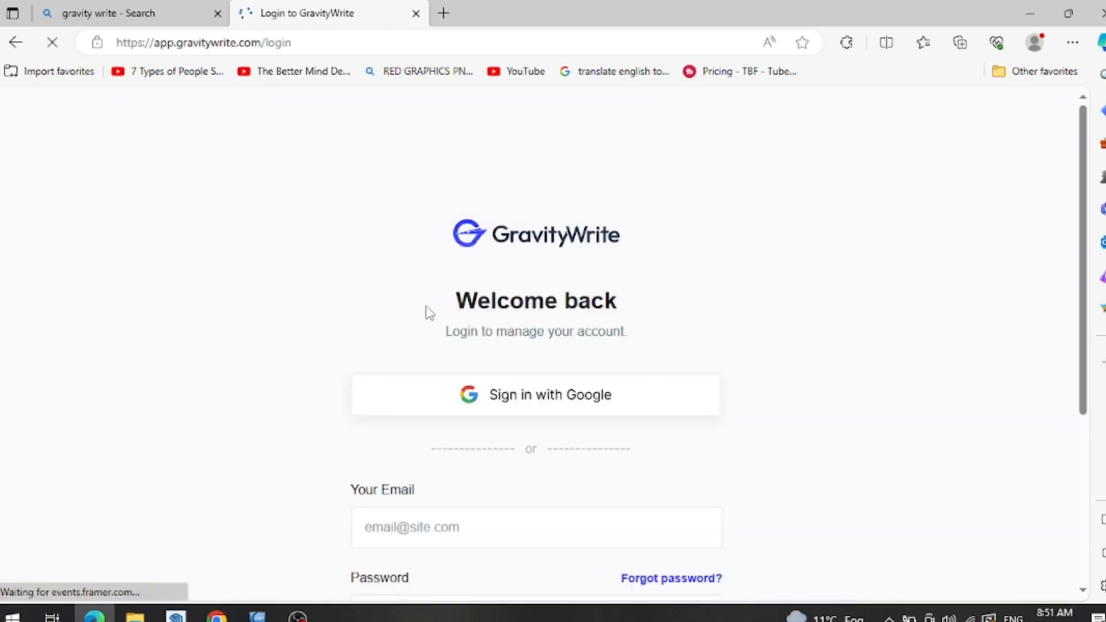
scroll(429, 312, down, 5)
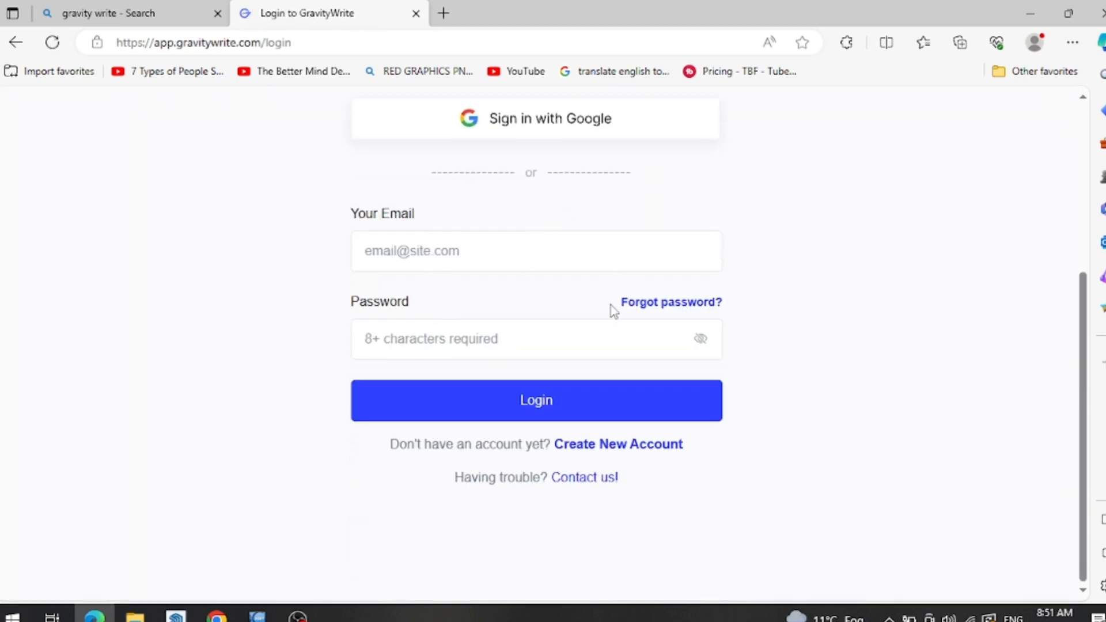
scroll(611, 314, up, 4)
scroll(612, 257, down, 3)
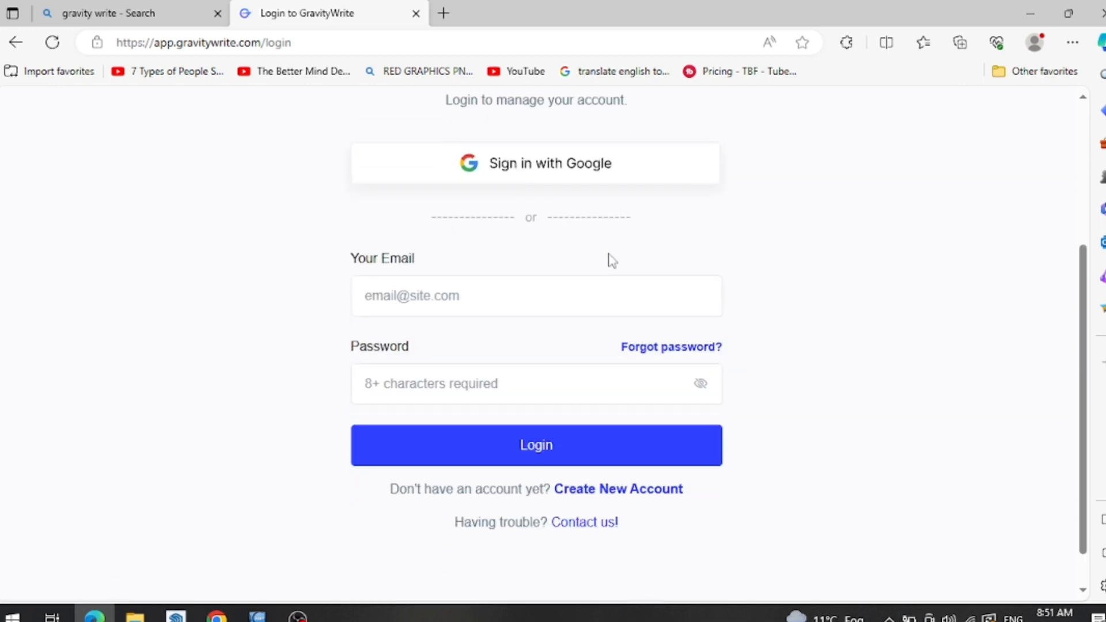
scroll(612, 260, up, 2)
click(613, 240)
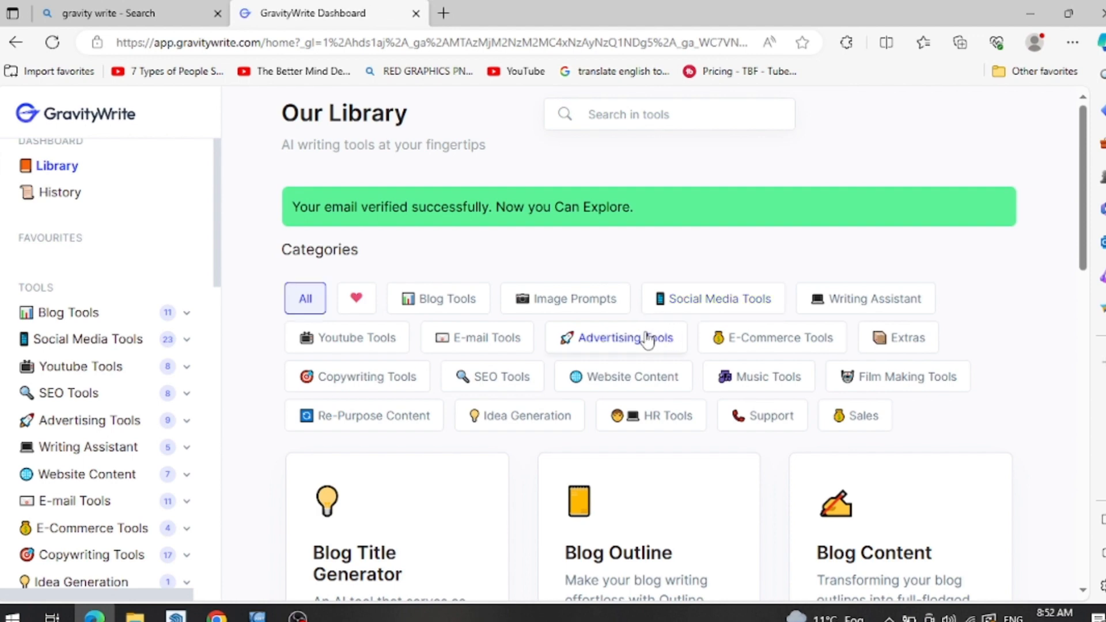
- Open the Movie Trailer Script tool from the Film Making Tools category
scroll(643, 344, down, 3)
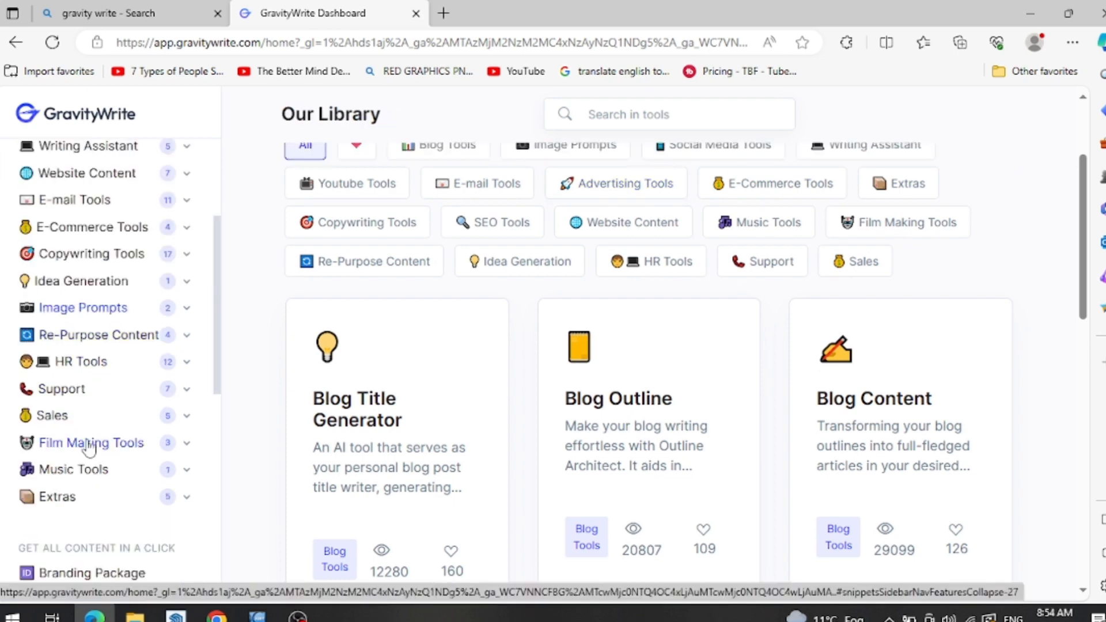
click(186, 443)
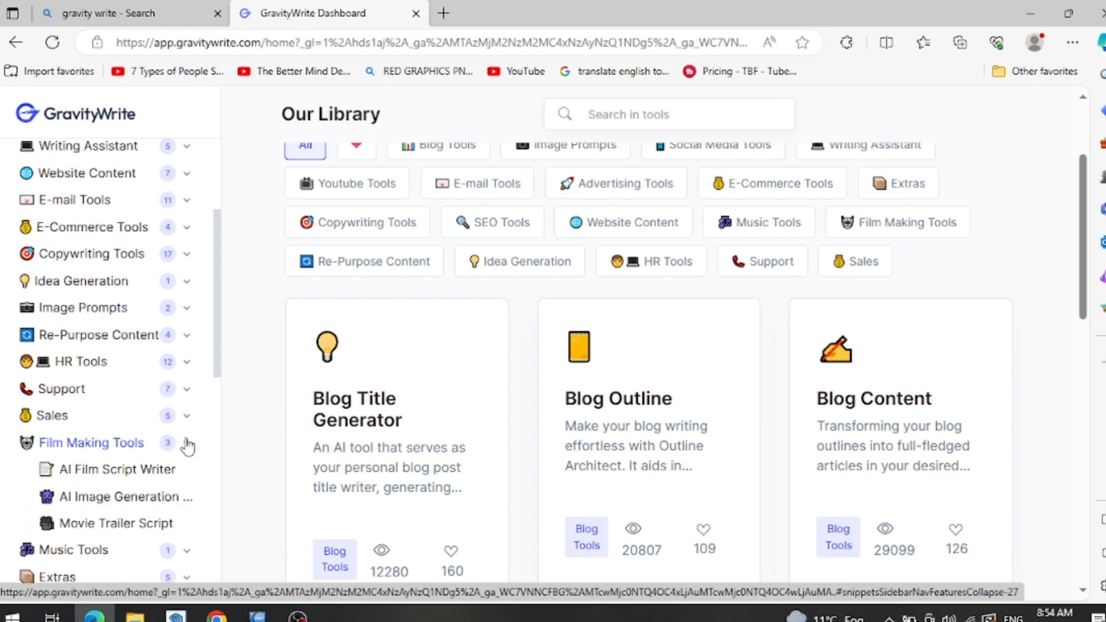
scroll(100, 441, down, 2)
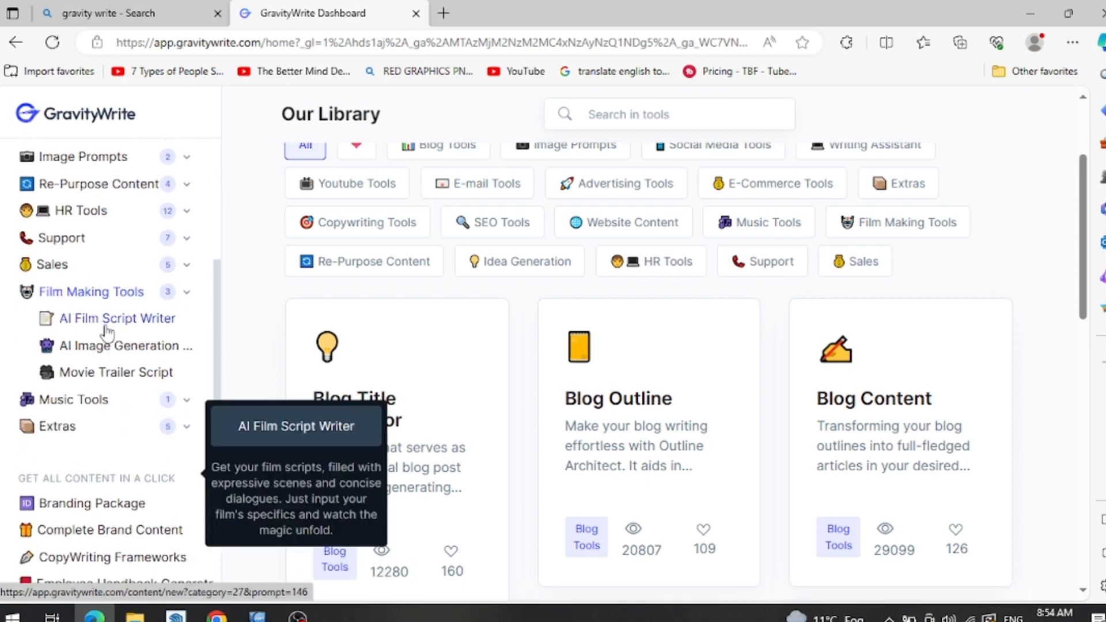
click(97, 375)
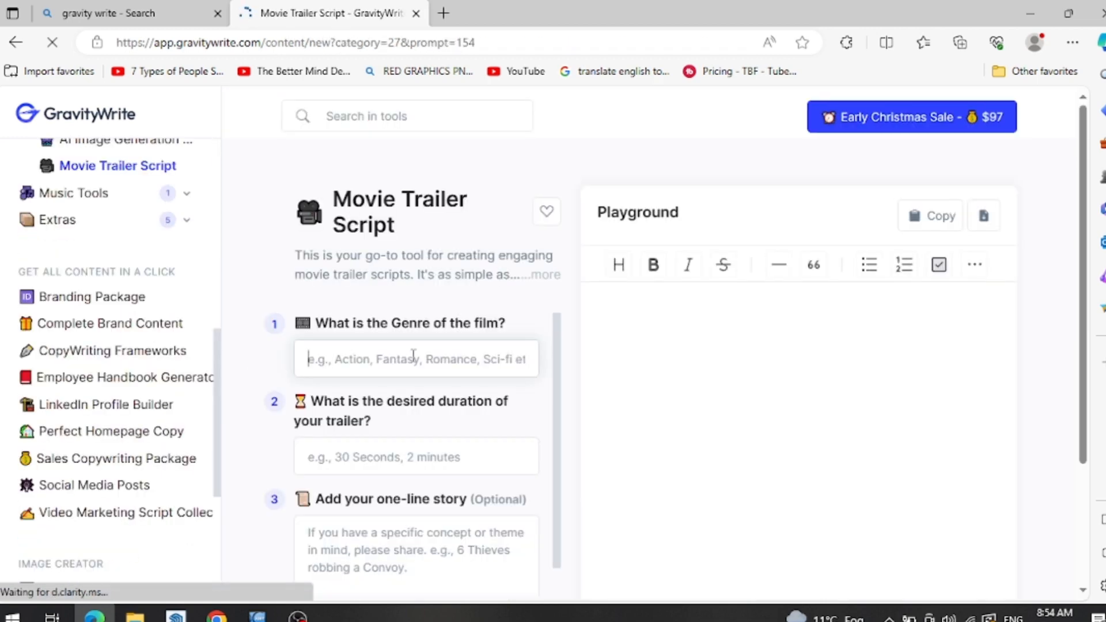
- Set the film genre to "action" and the desired trailer duration to "30seconds"
click(416, 354)
text(aa)
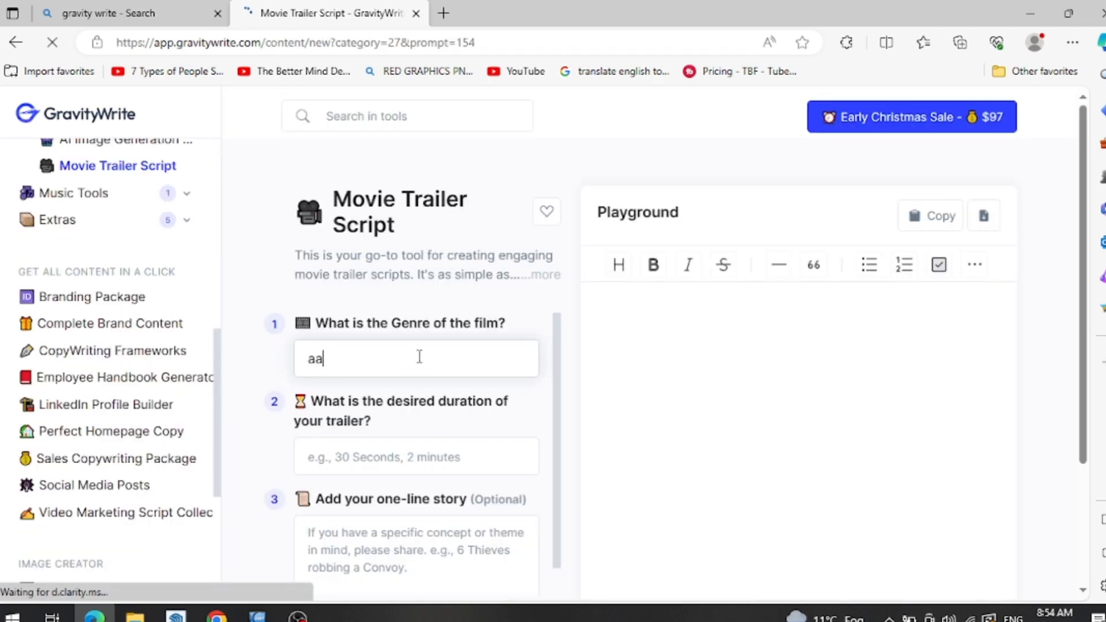
text(ction)
key(Left)
key(Left)
key(Left)
key(Left)
key(Left)
key(BackSpace)
click(469, 463)
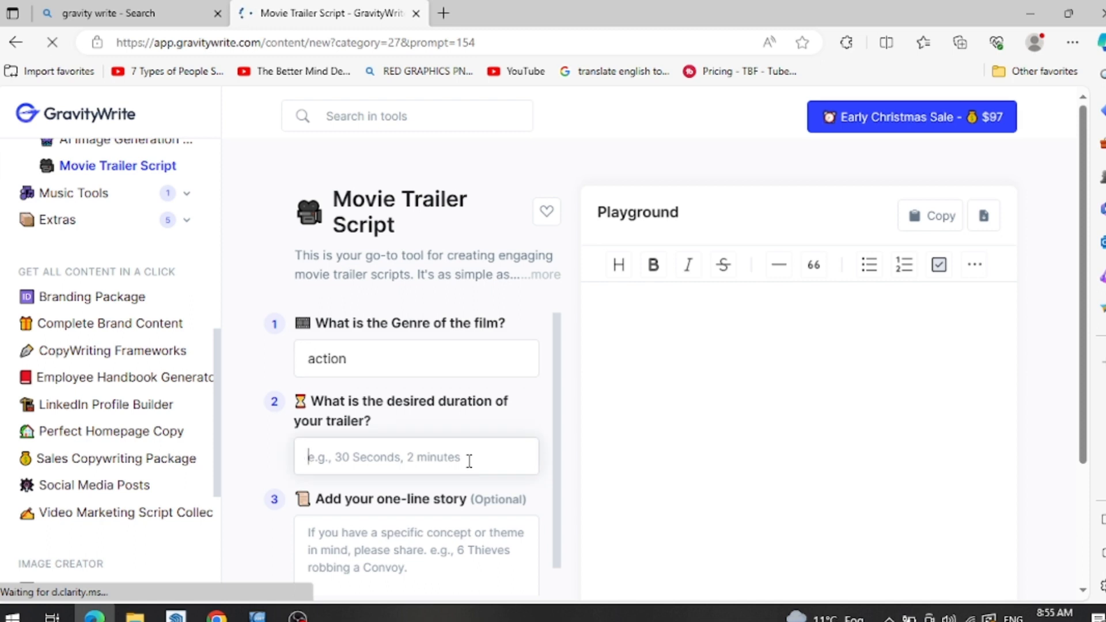
text(30)
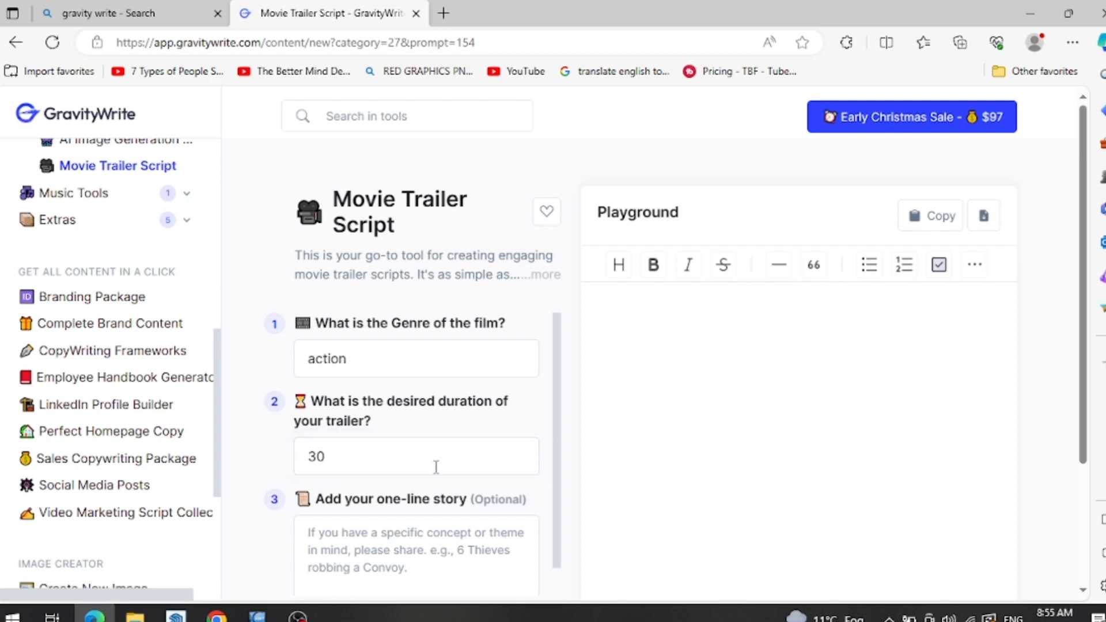
text(seconds)
- Enter "Rubbing in bank" as the one-line story and generate the trailer script
scroll(395, 373, down, 3)
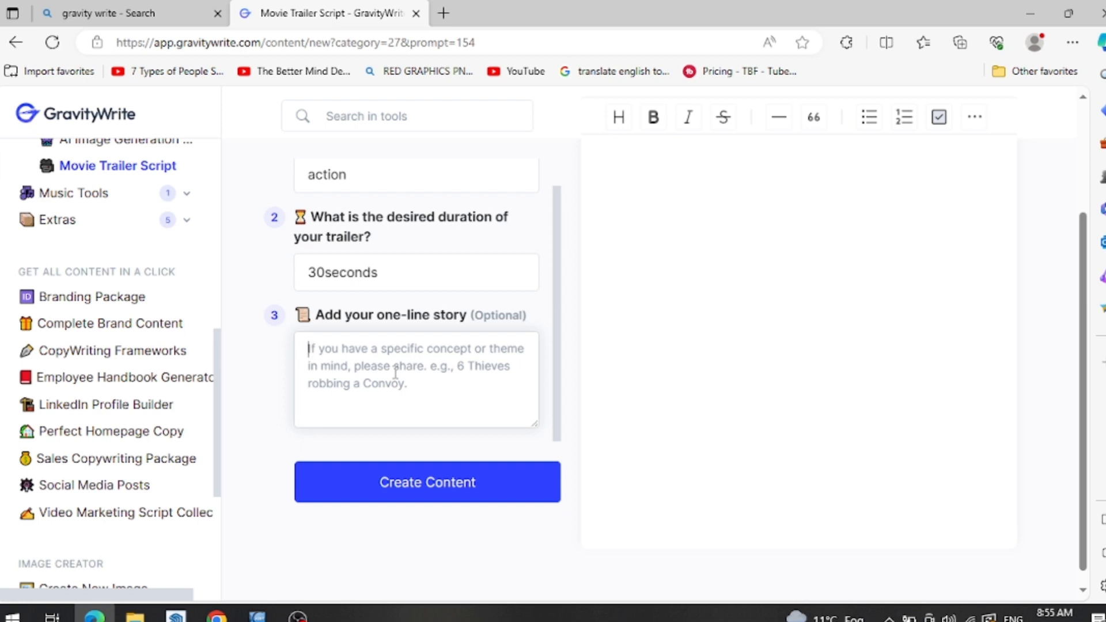
click(395, 373)
text(Rubbing in )
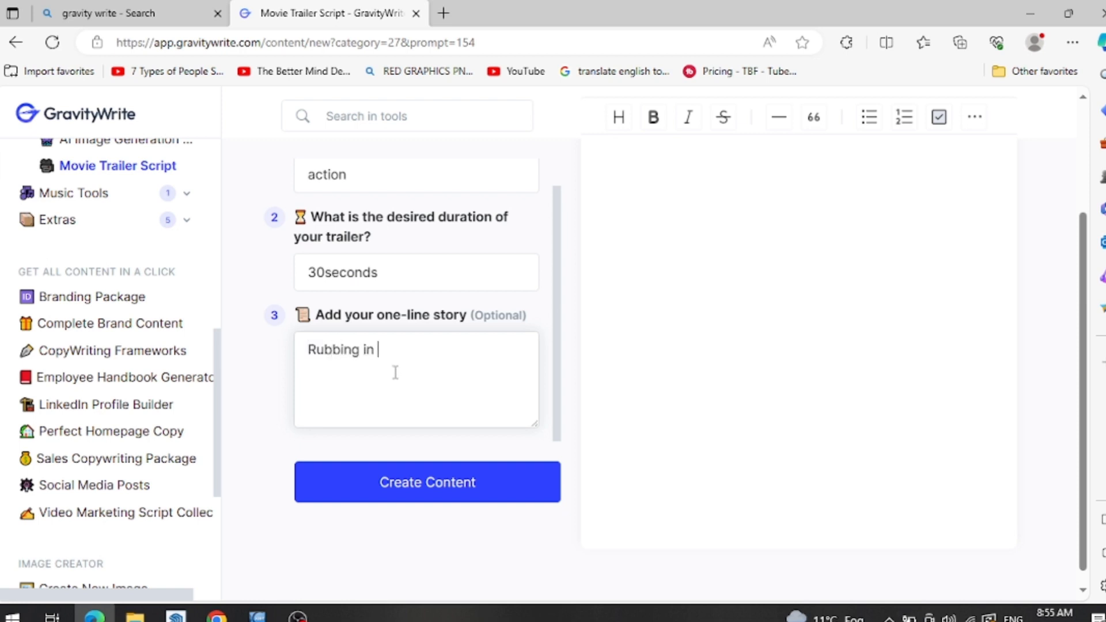
text(bank)
click(457, 482)
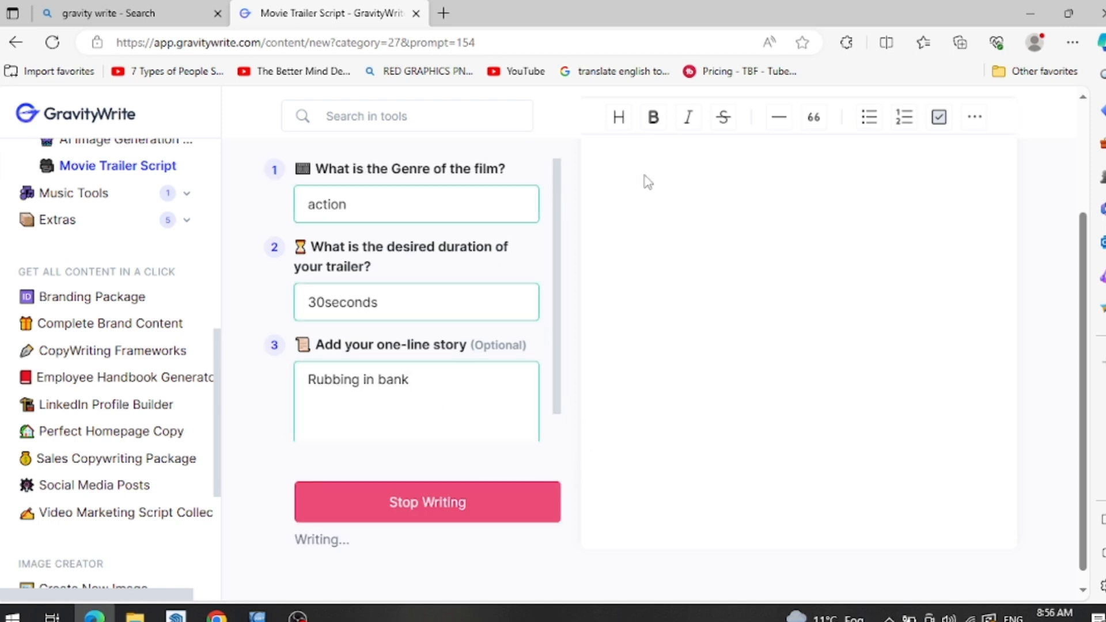
- Check the generated trailer script and open the AI Image Generation Prompts tool in a new tab
scroll(651, 187, up, 3)
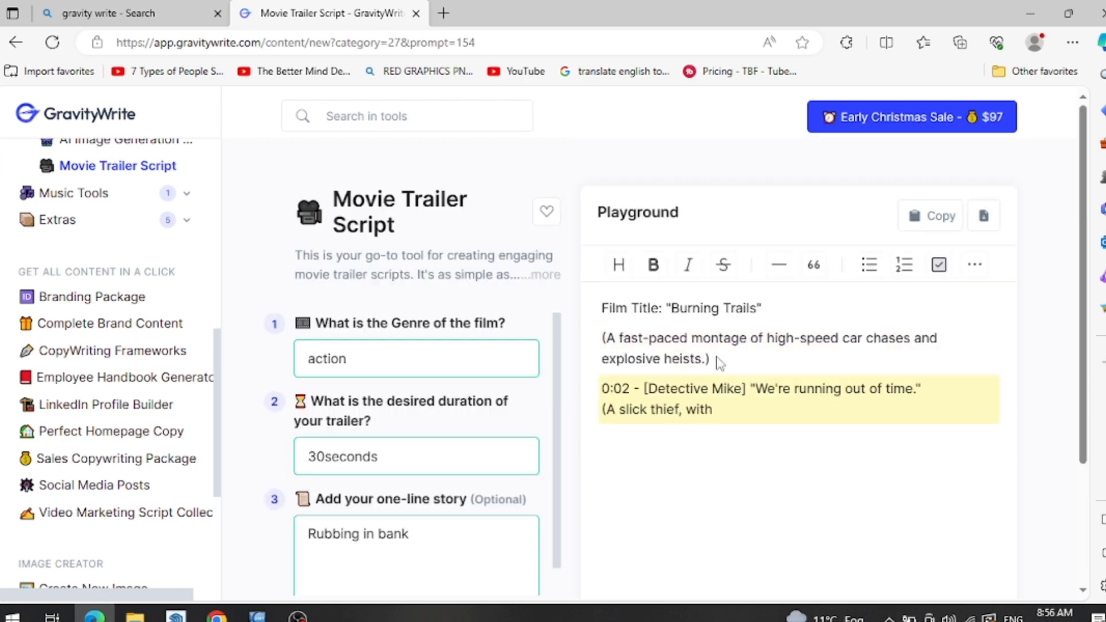
scroll(719, 362, down, 2)
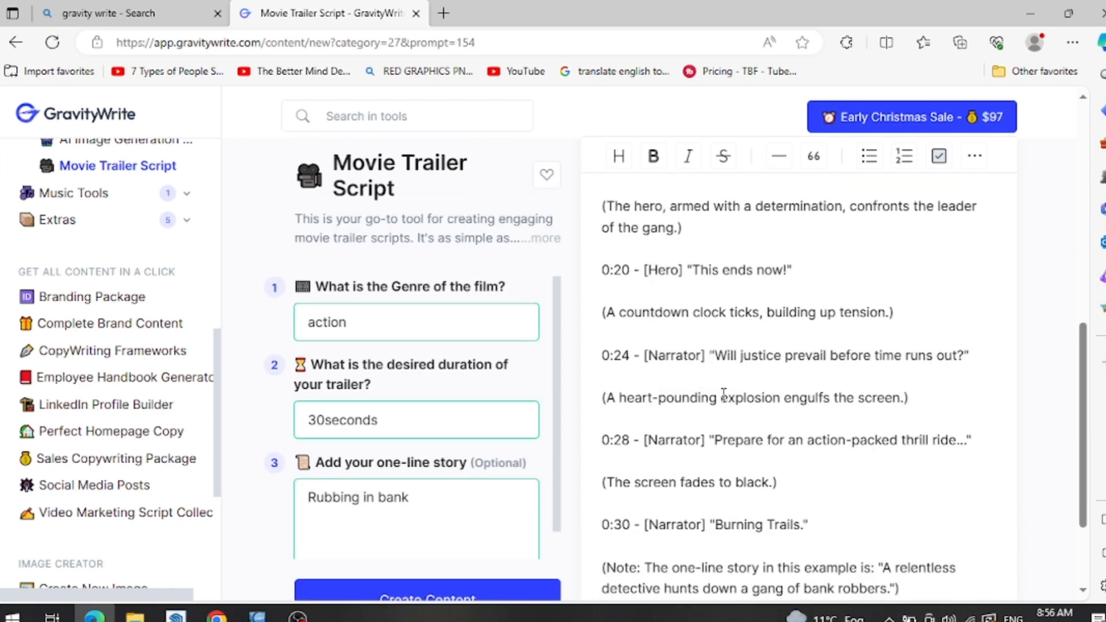
scroll(724, 393, down, 1)
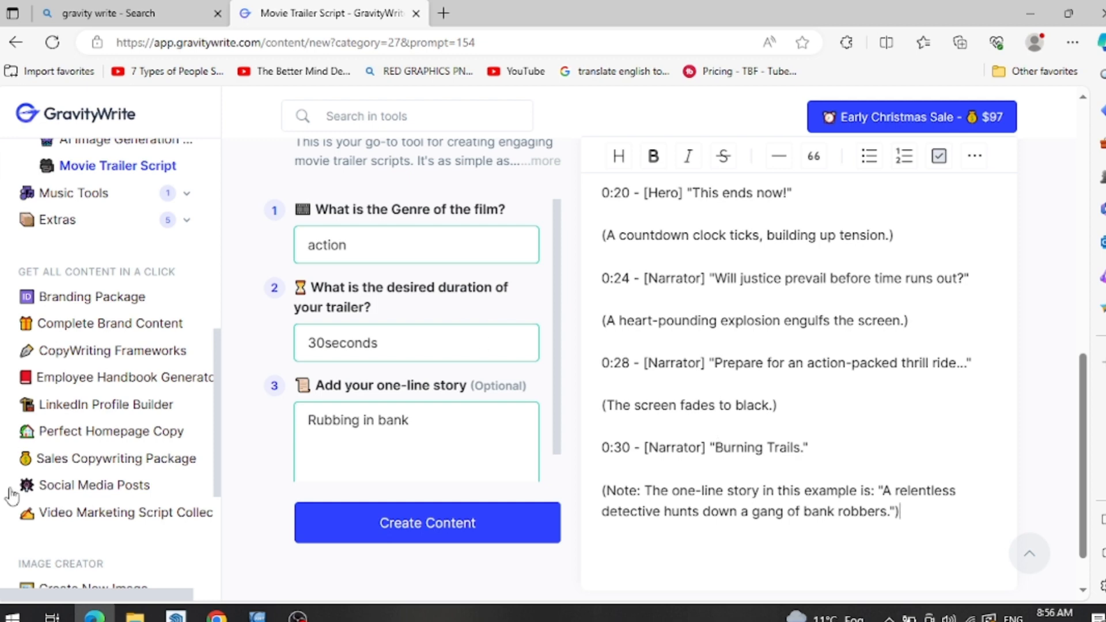
scroll(87, 242, up, 2)
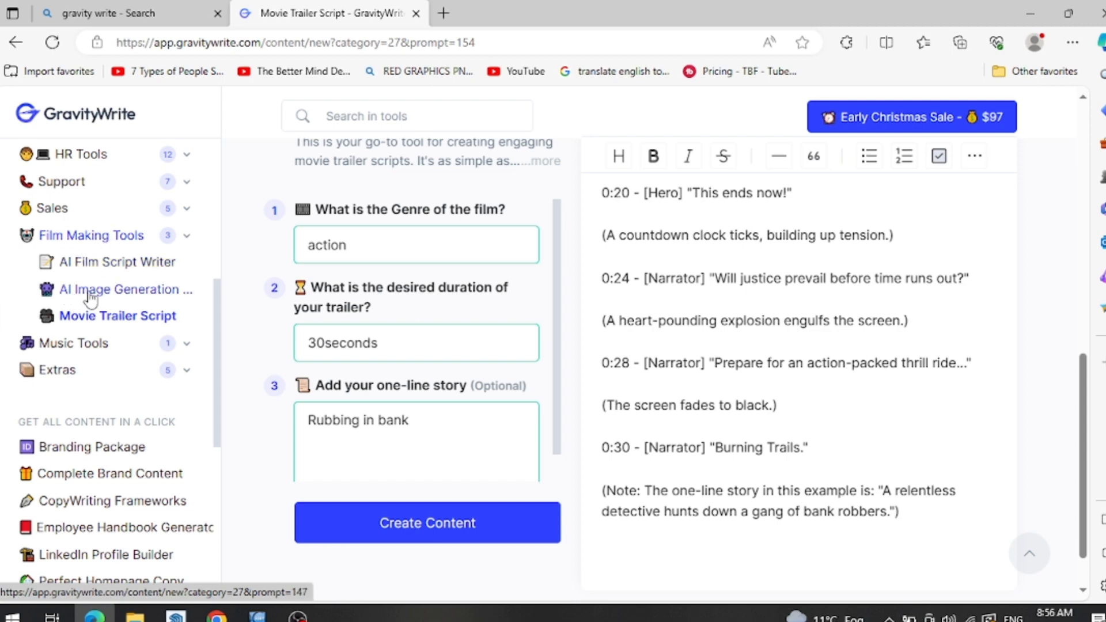
click(90, 294)
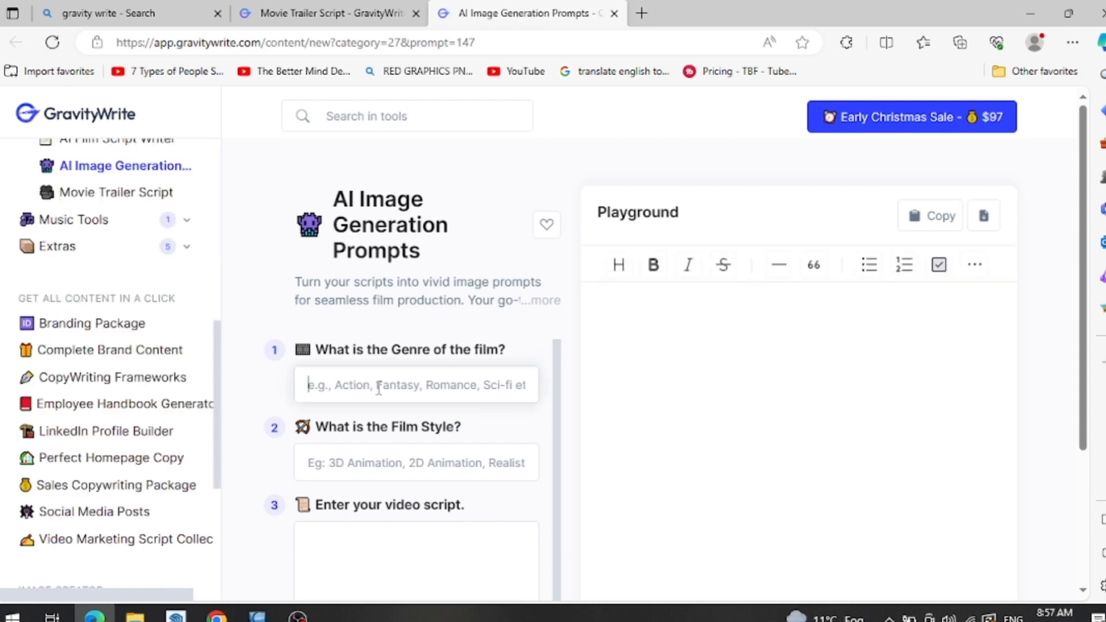
- Set the film genre to "action" and the film style to "realistic" for the image prompts
click(379, 389)
text(action)
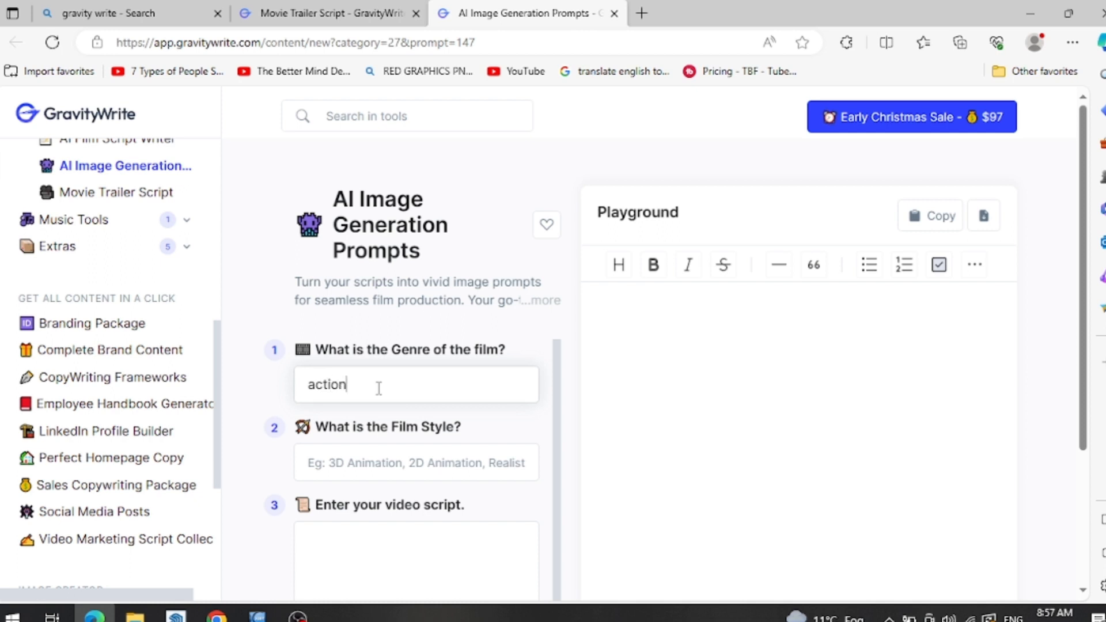
click(410, 468)
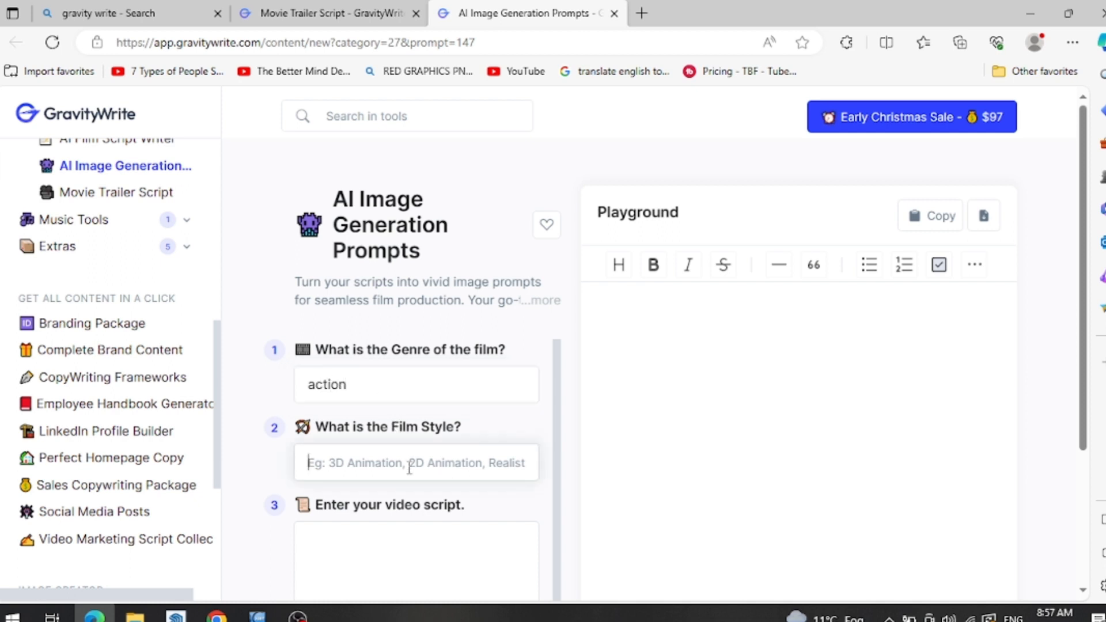
text(realistic)
- Copy the full generated script from the Movie Trailer Script tab's Playground
scroll(416, 505, down, 1)
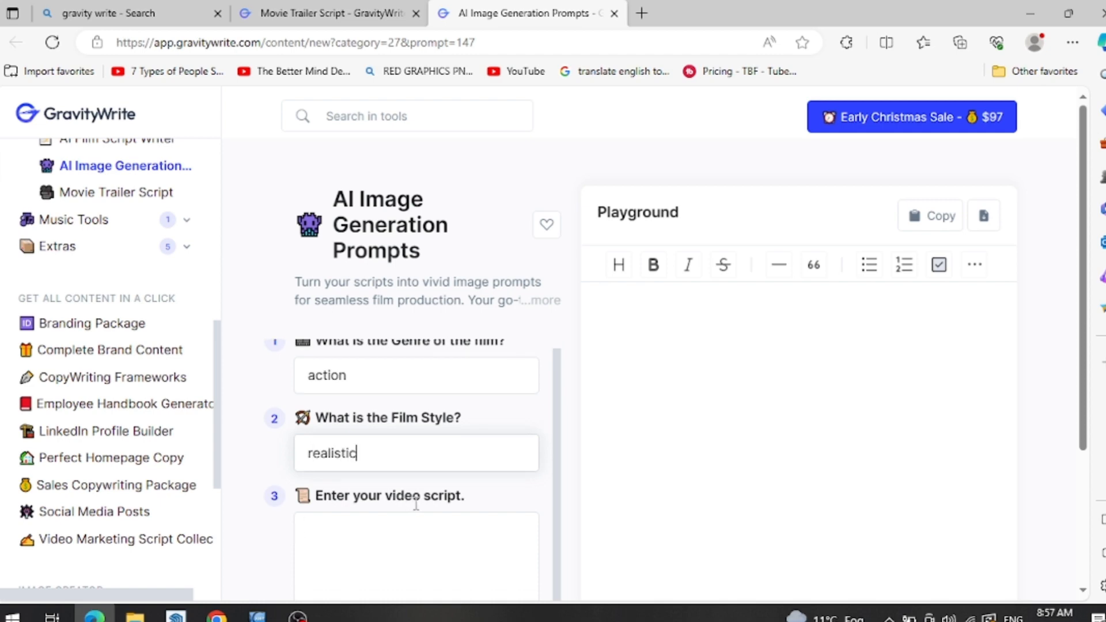
scroll(478, 516, down, 1)
scroll(464, 476, down, 1)
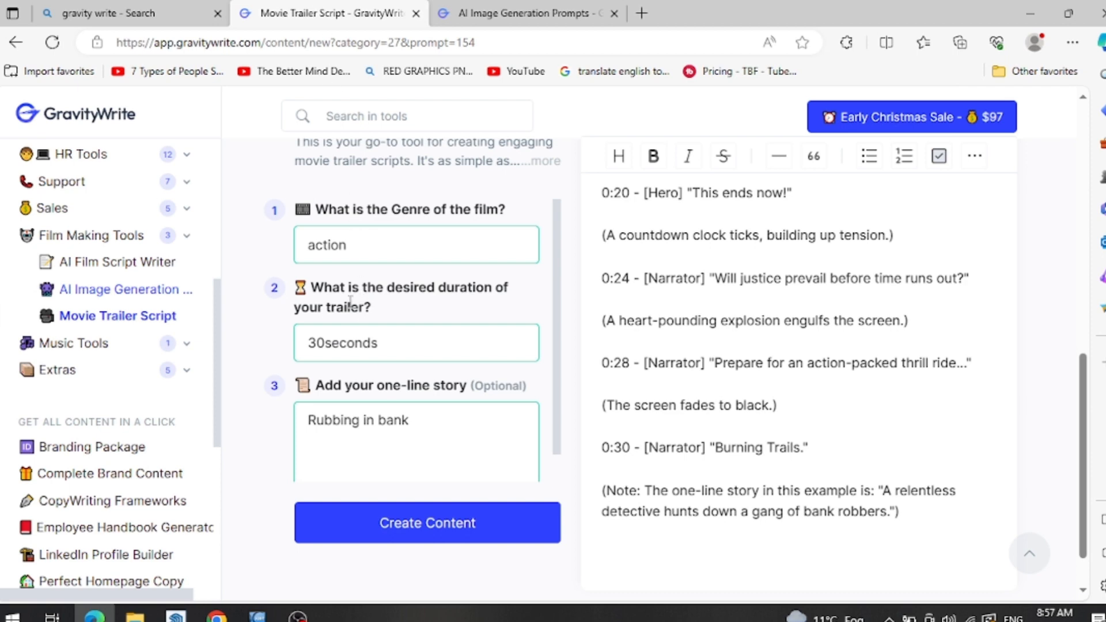
scroll(613, 300, up, 3)
drag(600, 300, 925, 489)
- Paste the trailer script as the video script for AI Image Generation Prompts, generate the prompts and look through them
click(558, 18)
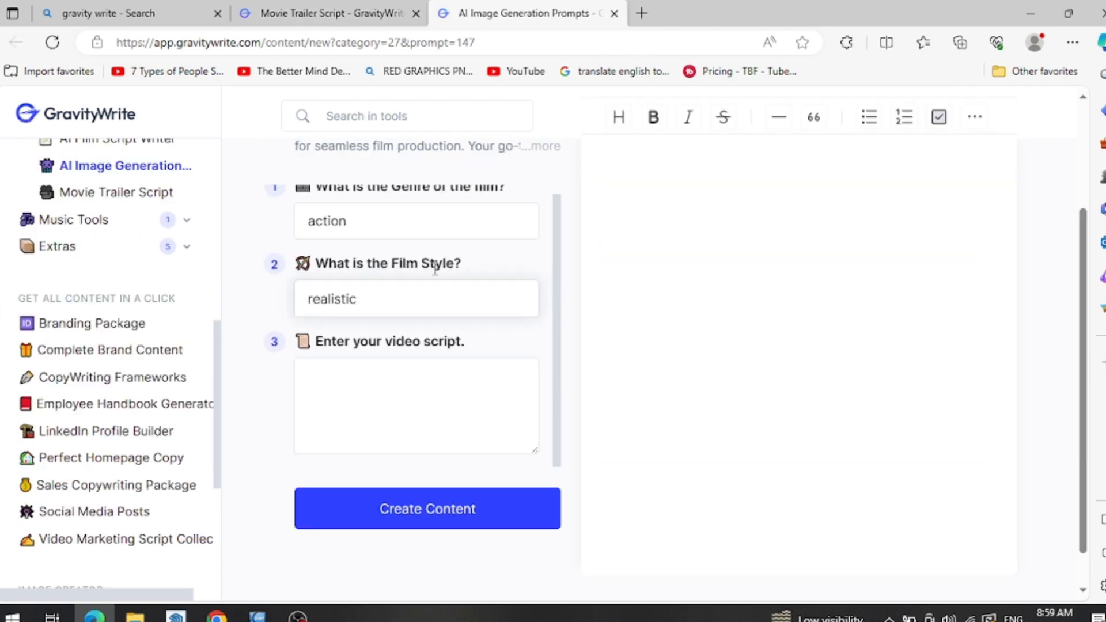
key(ctrl+v)
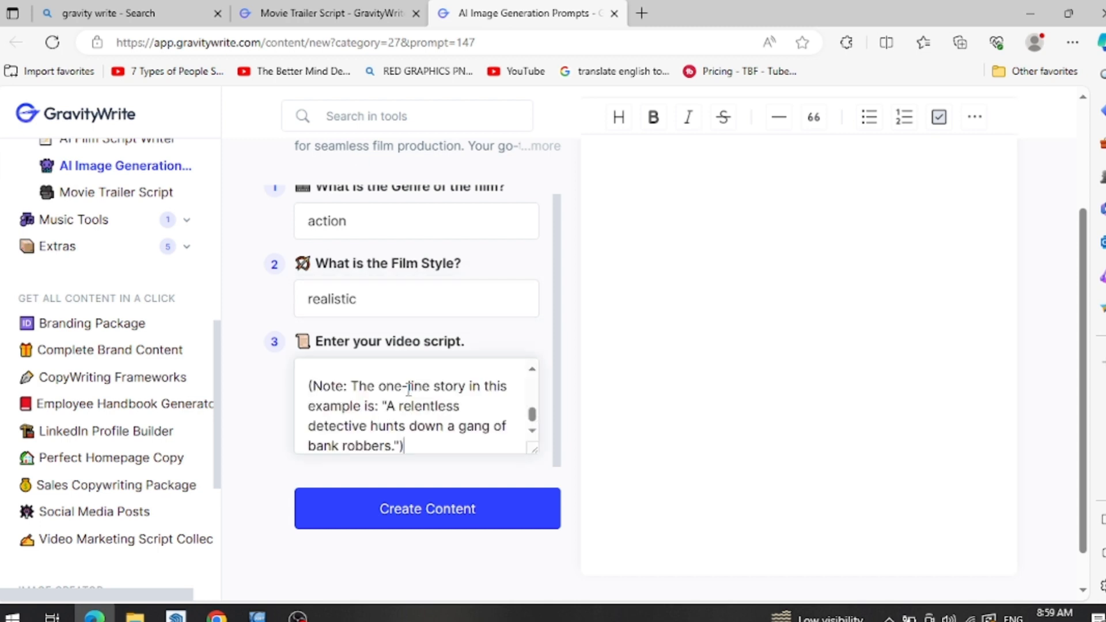
click(469, 514)
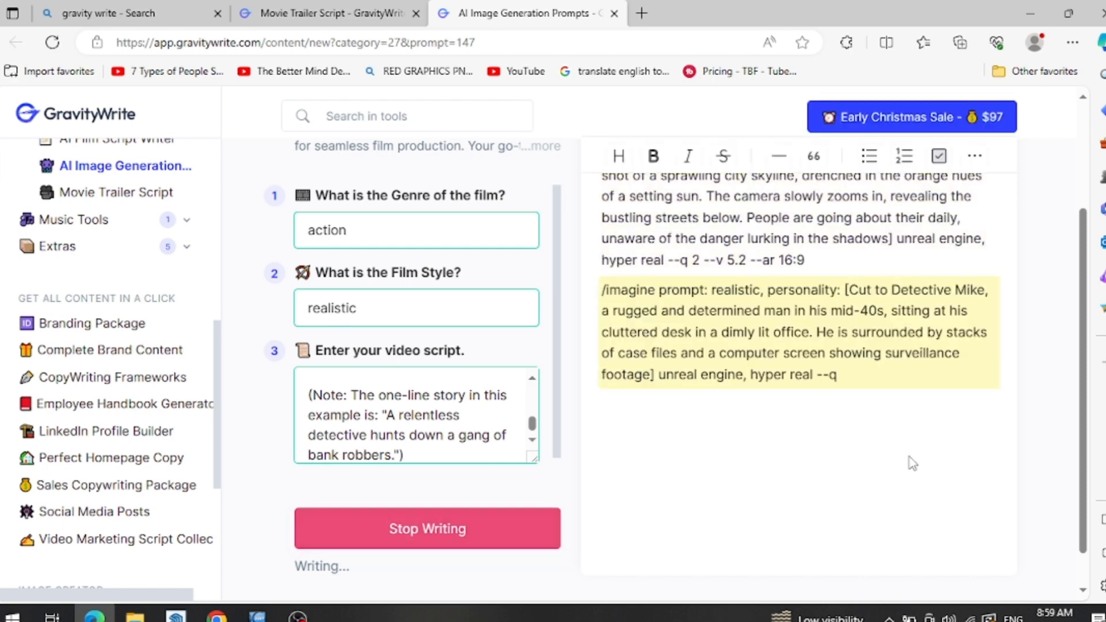
scroll(868, 470, up, 3)
scroll(755, 352, down, 3)
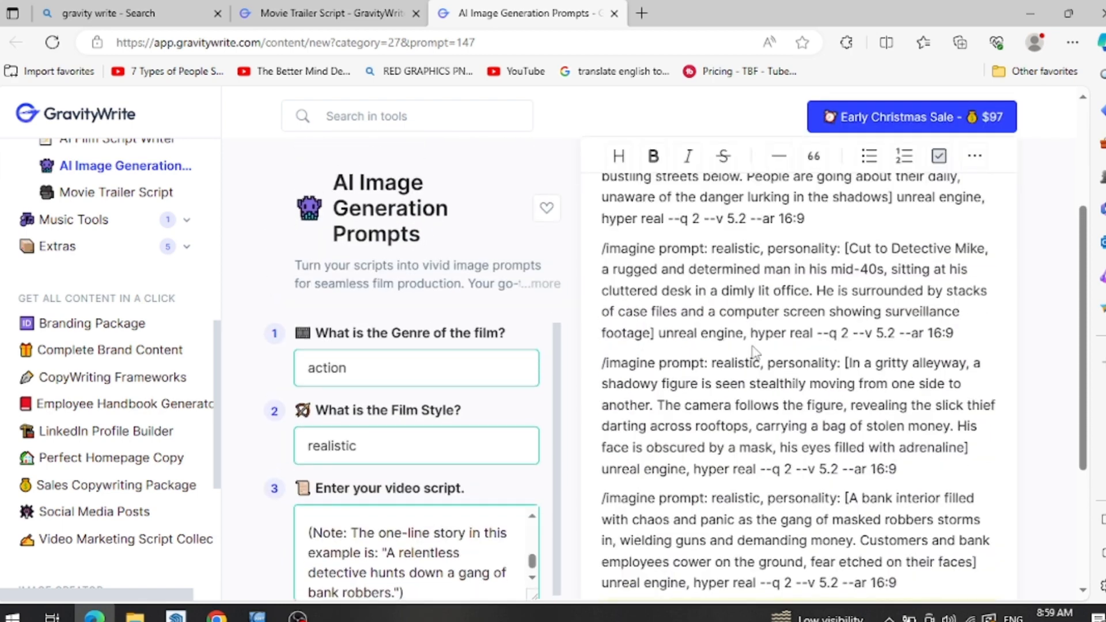
scroll(758, 360, up, 10)
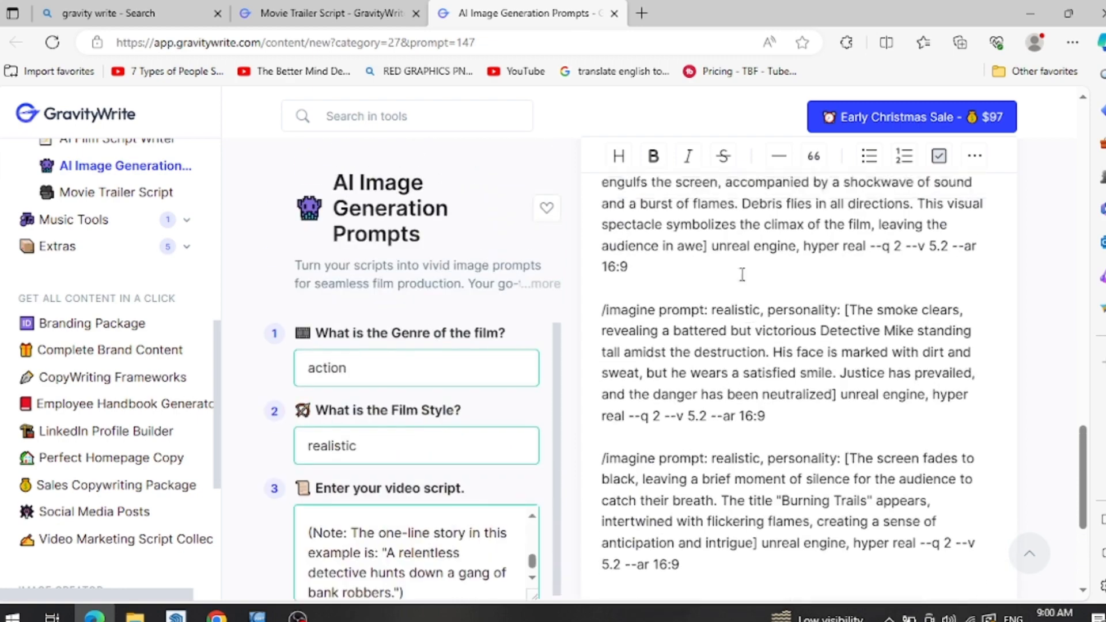
scroll(717, 181, up, 5)
- Search the web for "runway" in a new browser tab
click(642, 13)
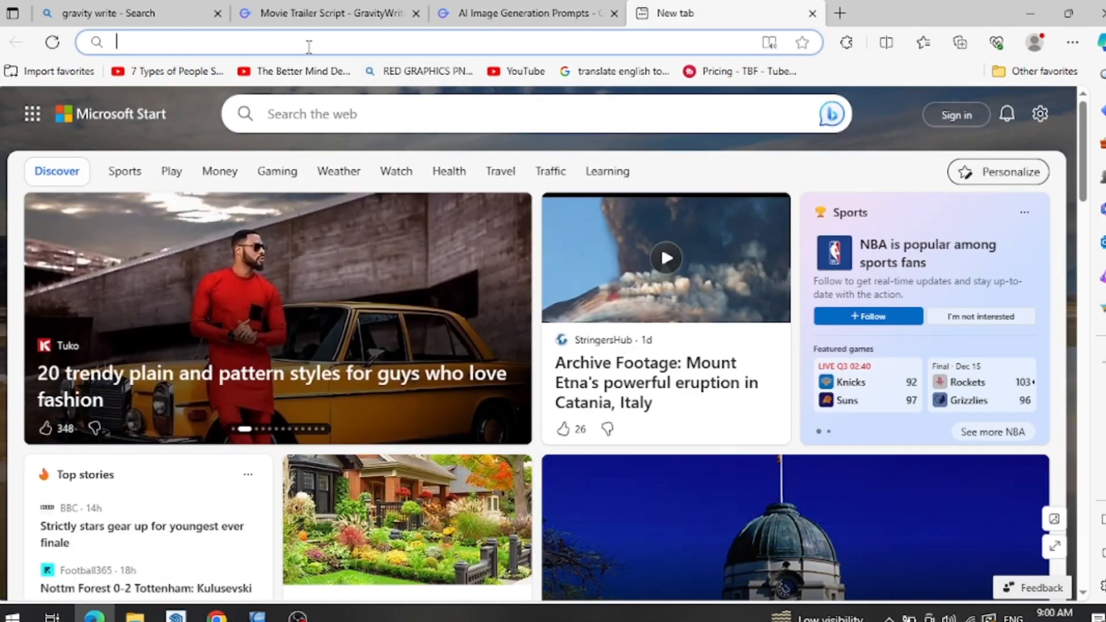
text(re)
key(BackSpace)
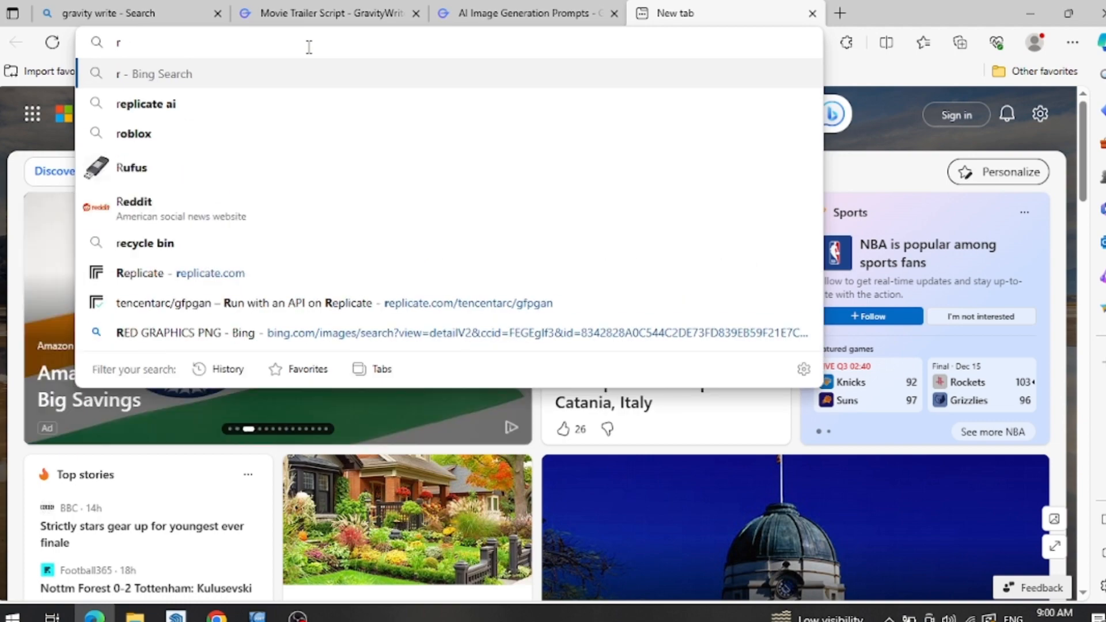
text(unwa)
text(y)
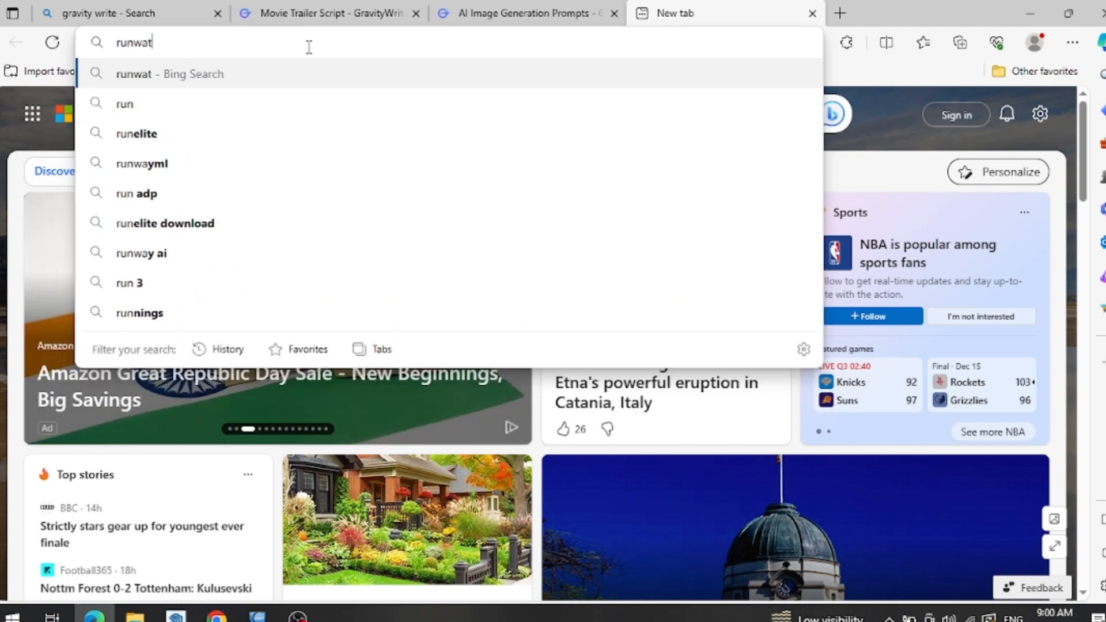
click(294, 110)
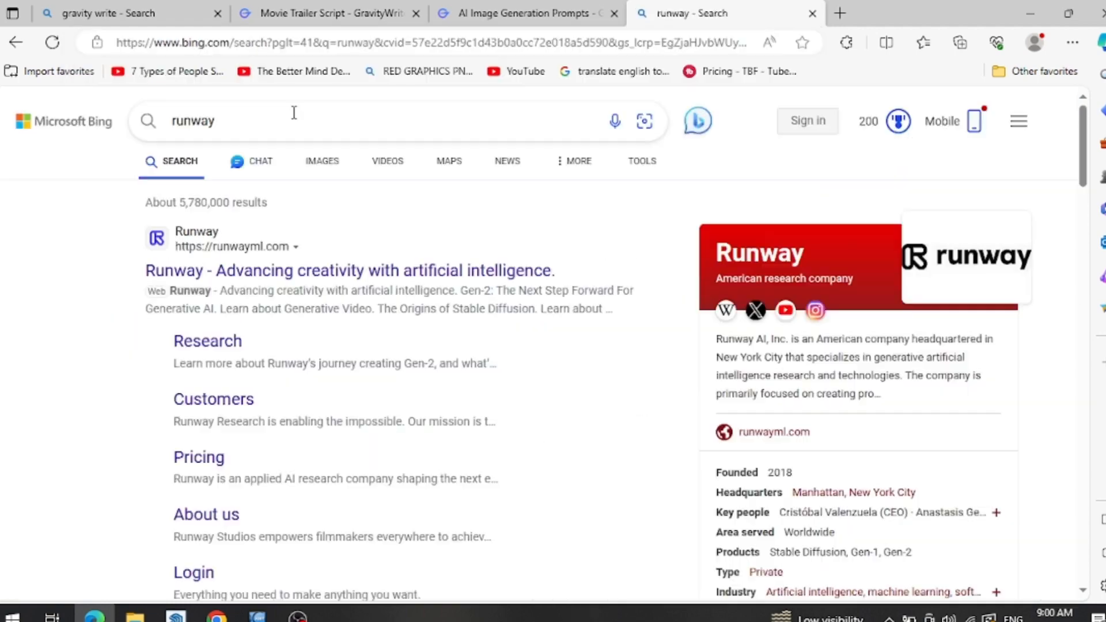
- Open the Runway website from the search results and start its free sign-up
click(310, 270)
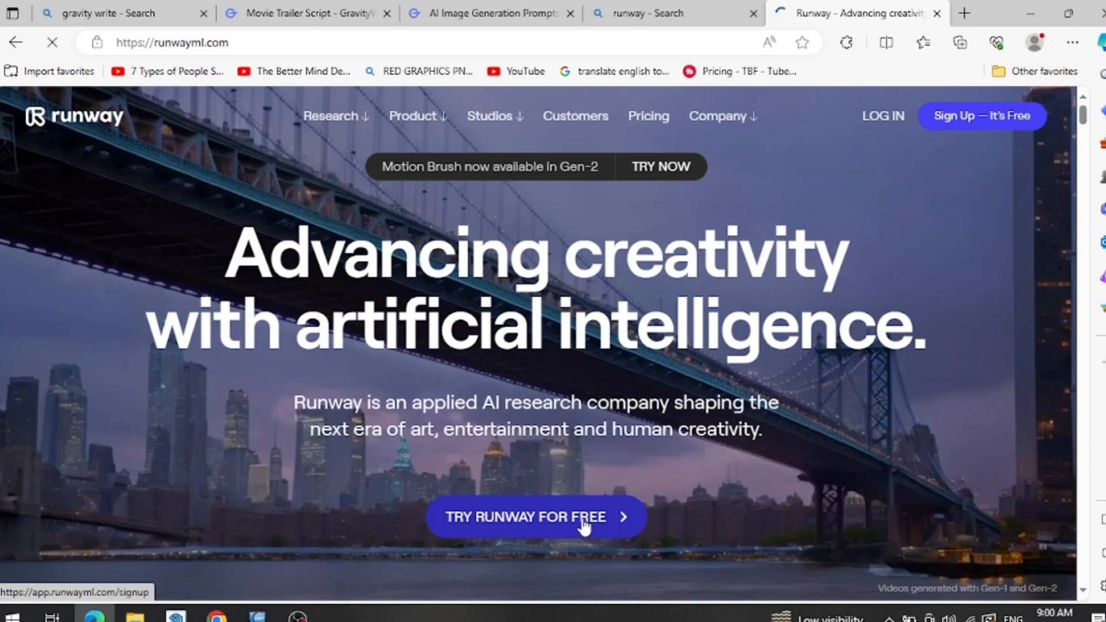
click(599, 518)
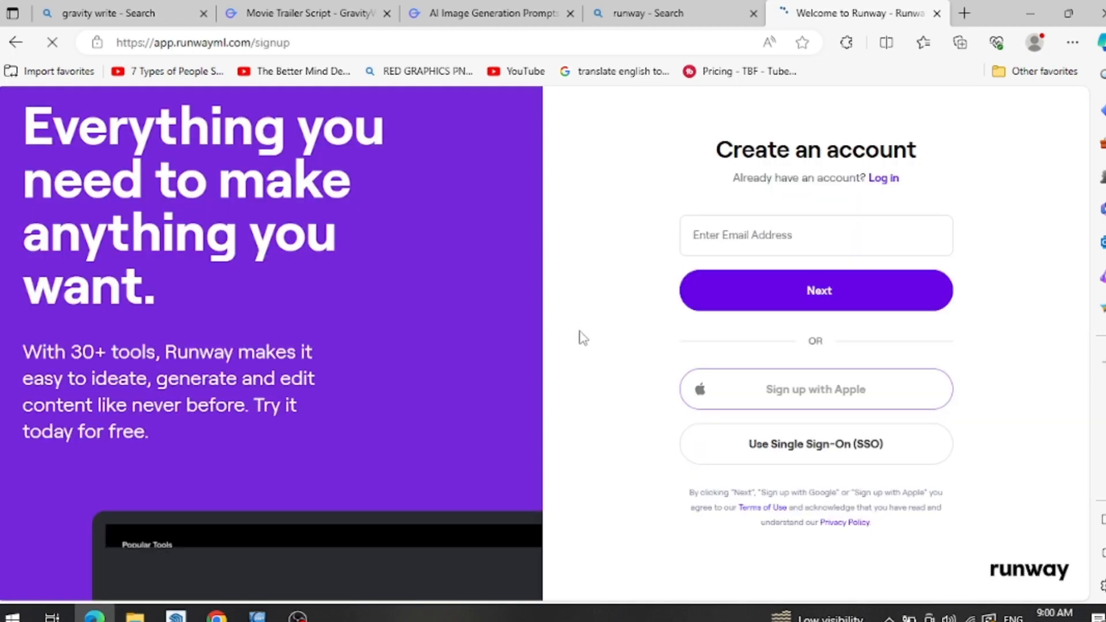
click(839, 373)
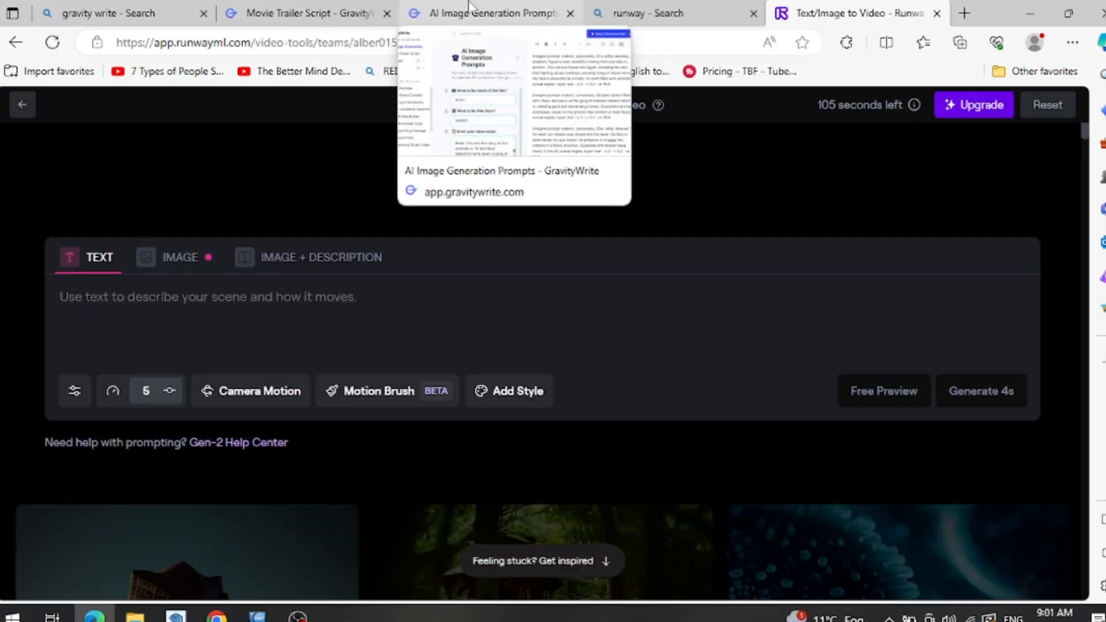
- Copy the first image prompt, the gritty alleyway scene, from the AI Image Generation Prompts tab, starting at "realistic"
click(470, 8)
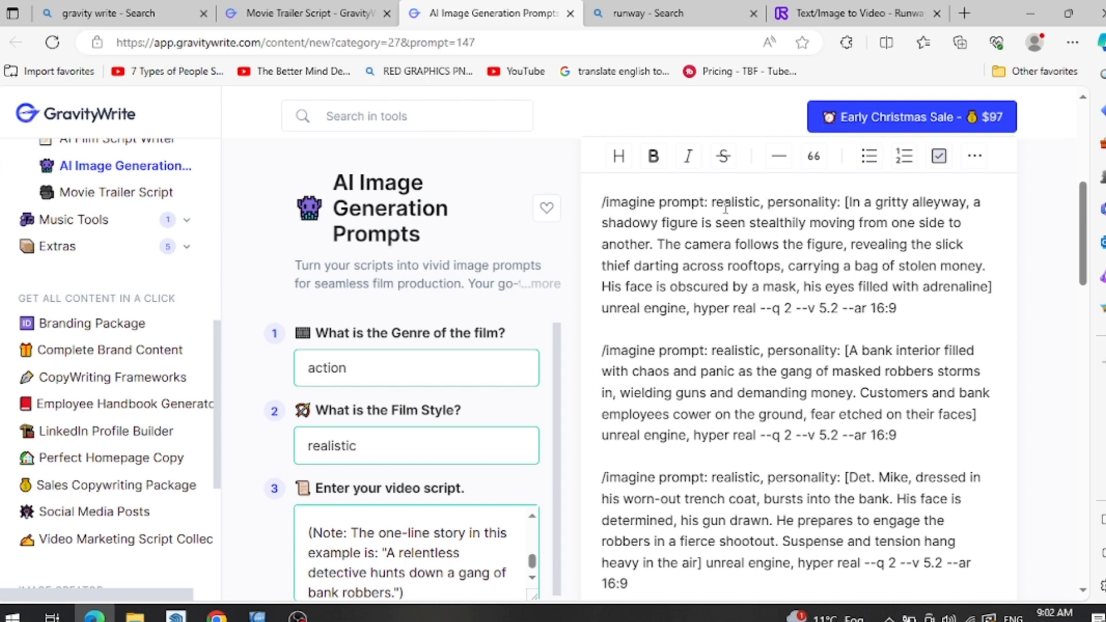
drag(709, 200, 750, 317)
key(ctrl+c)
- Close the runway search tab and paste the alleyway prompt as the text description in Runway's Text/Image to Video tool
click(648, 13)
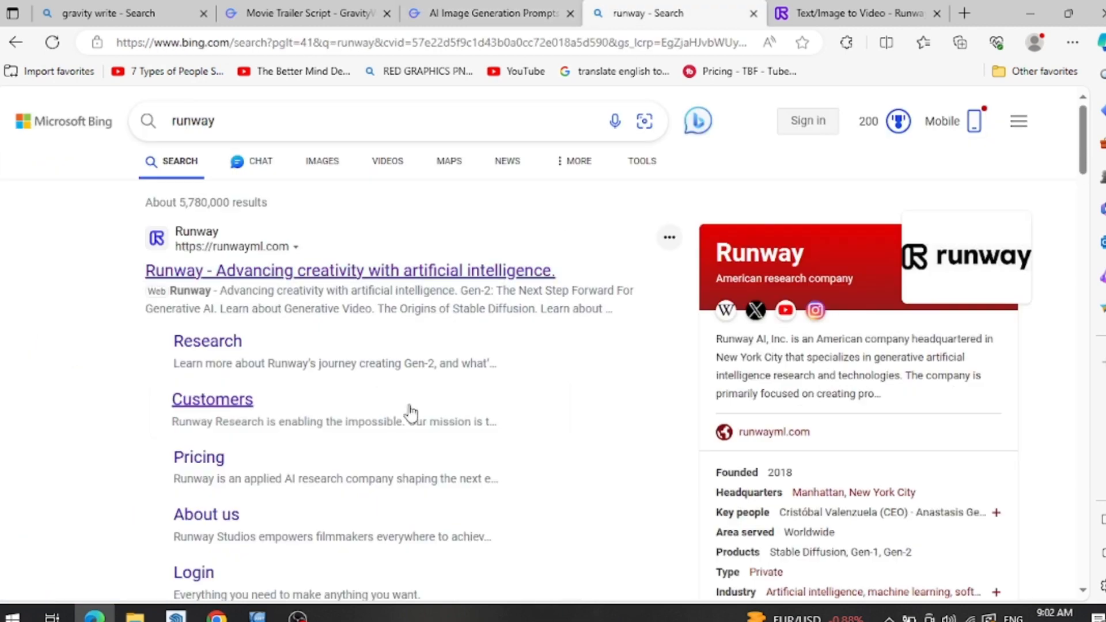
click(924, 10)
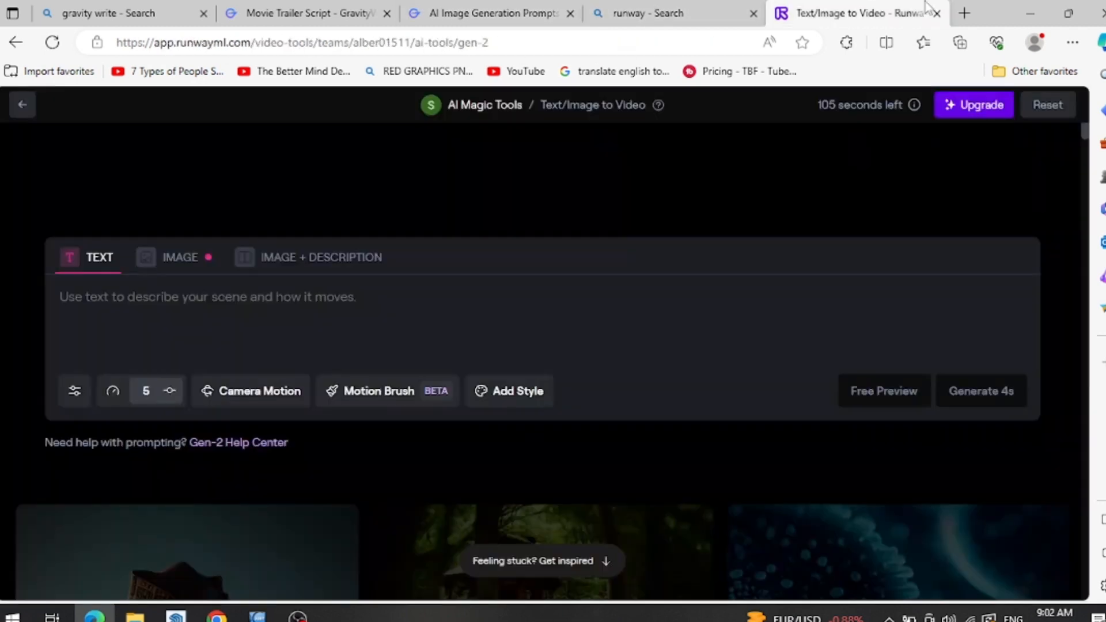
click(753, 12)
click(255, 295)
key(ctrl+v)
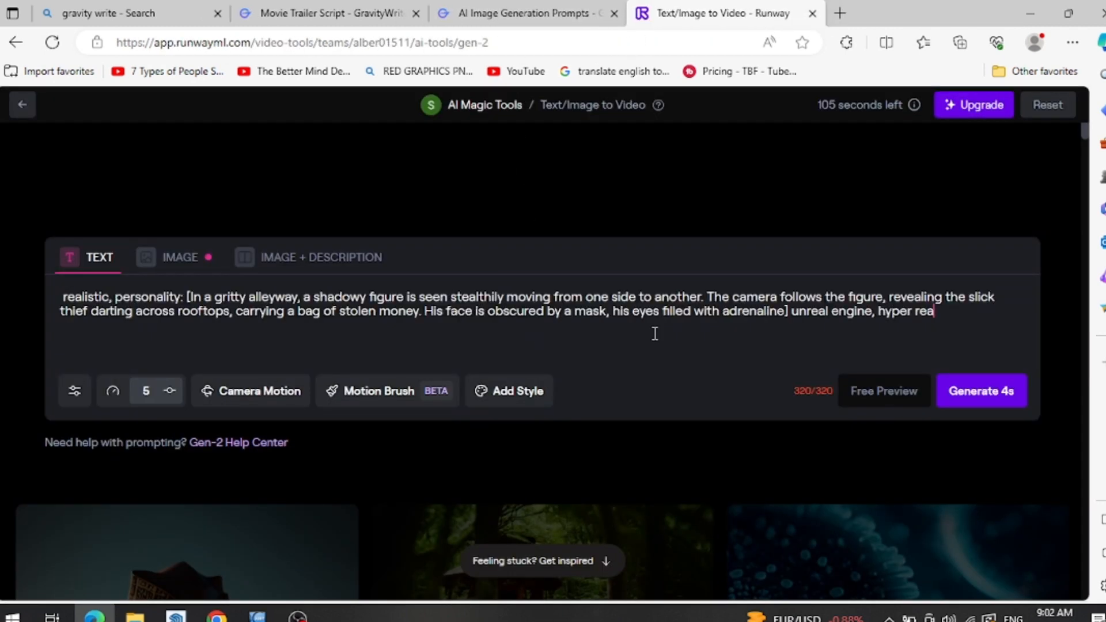
- Turn on Fix seed between generations and generate the 4-second alleyway video
click(74, 390)
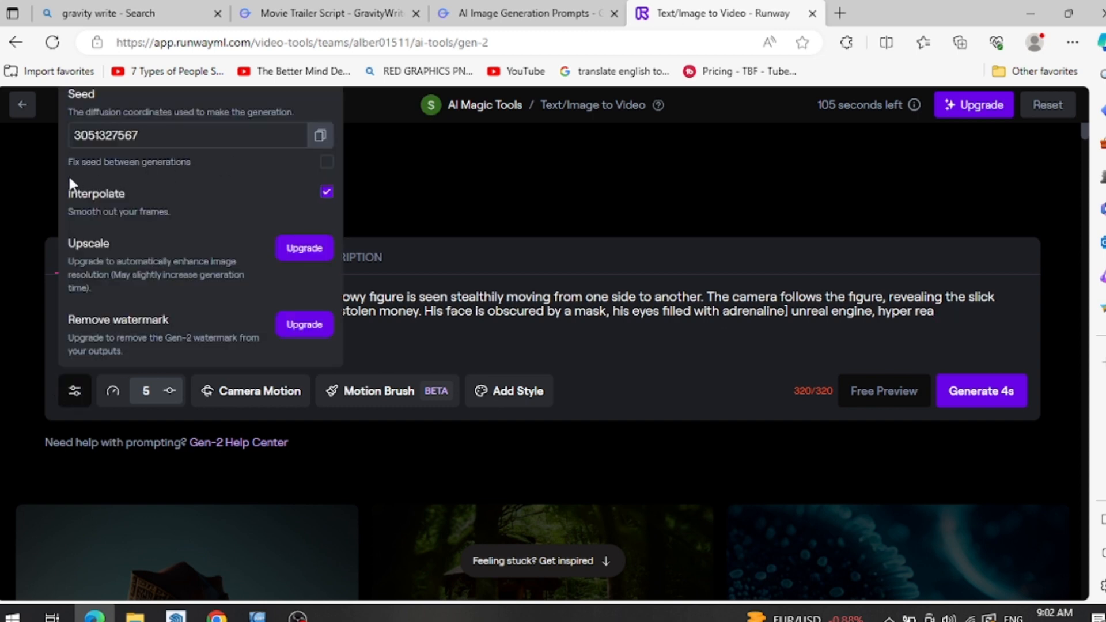
click(327, 162)
click(1009, 409)
click(1009, 409)
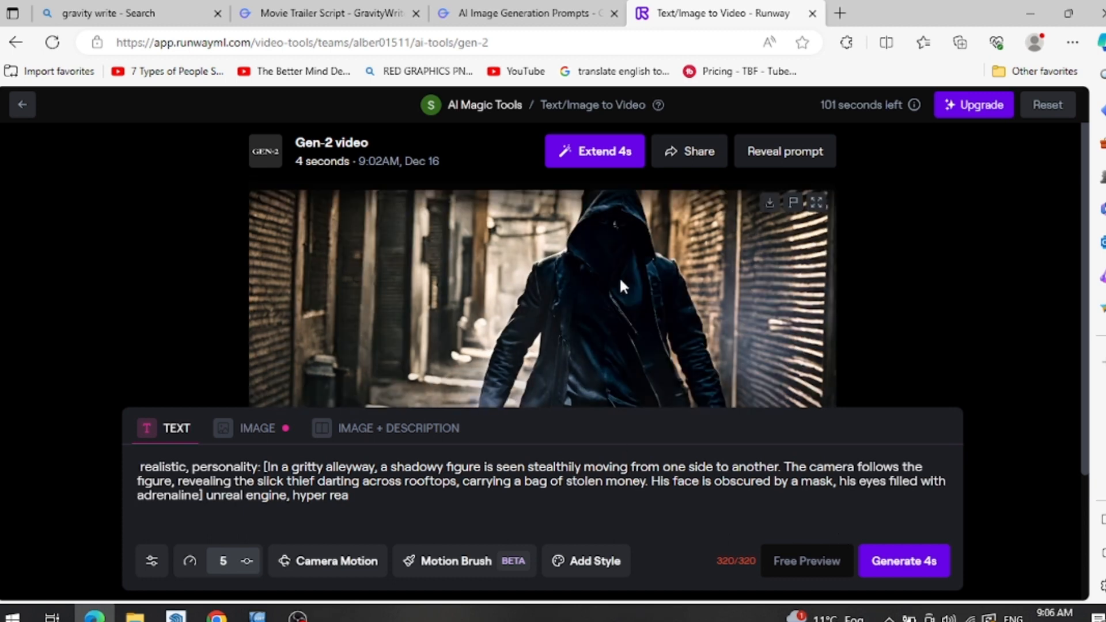
- Save the generated video of the hooded figure to the Downloads folder as "0"
right_click(588, 273)
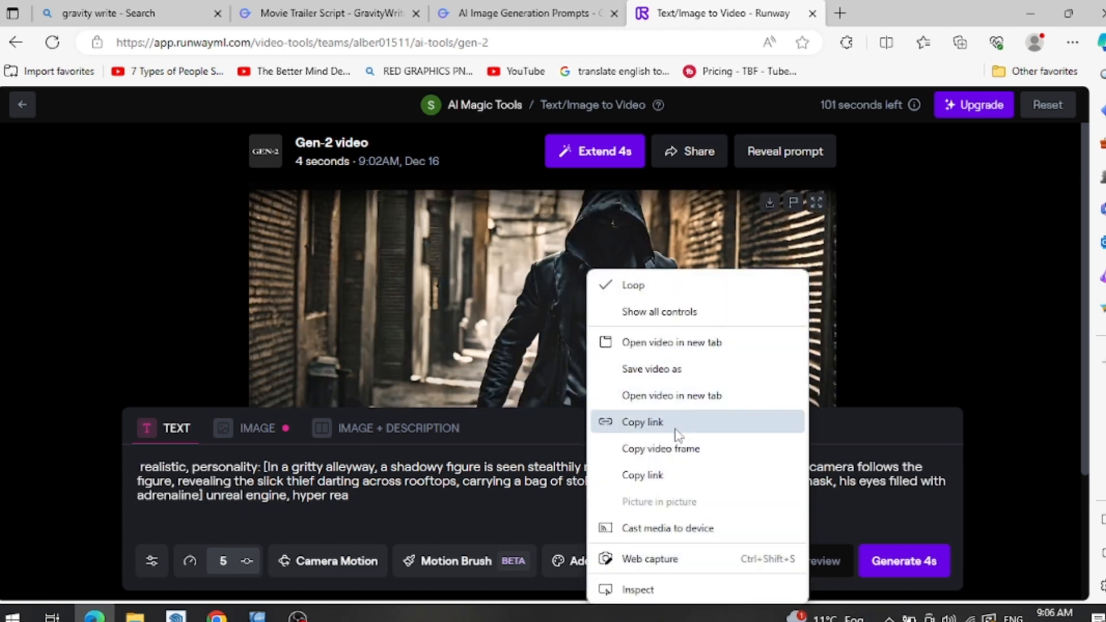
click(689, 370)
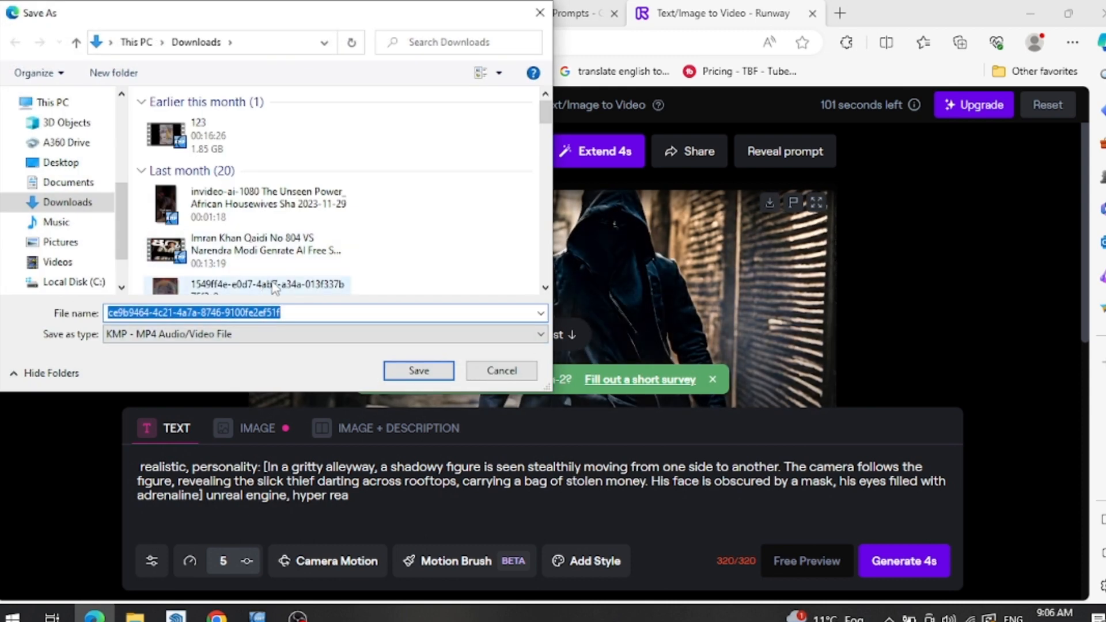
text(a)
click(419, 371)
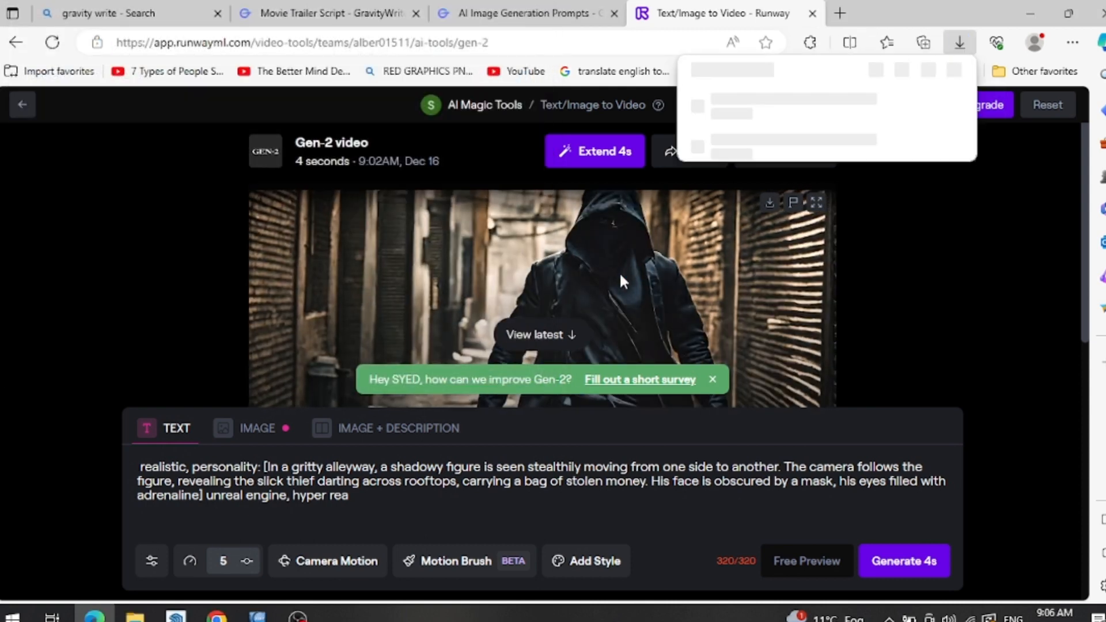
click(925, 262)
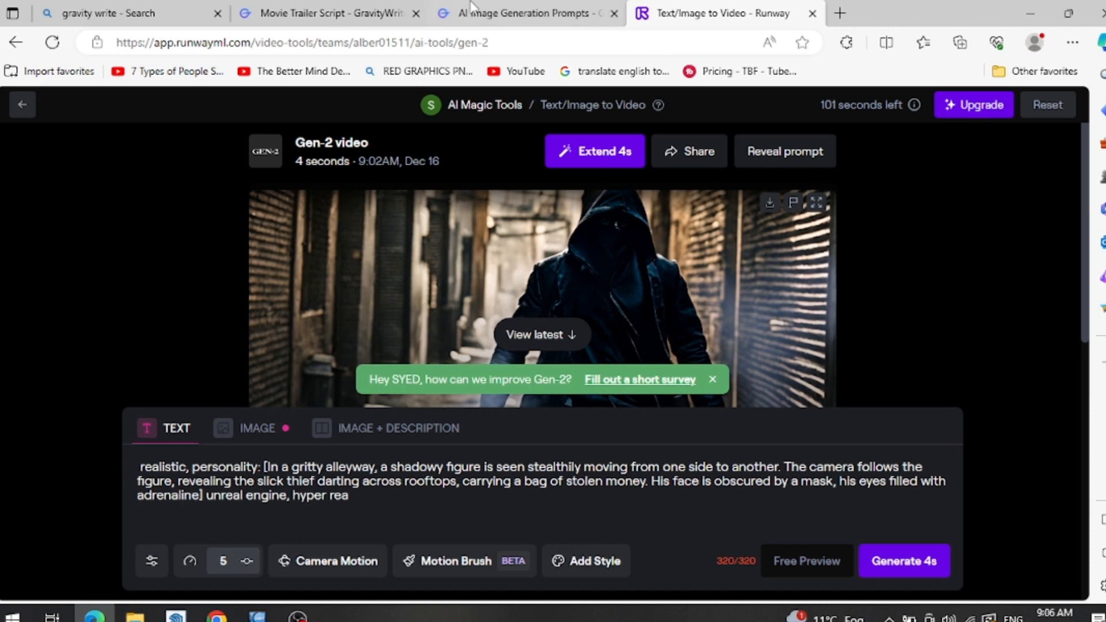
- Copy the second image prompt, the bank interior robbery scene, from the AI Image Generation Prompts tab through "hyper real"
click(518, 13)
drag(711, 350, 763, 430)
key(ctrl+c)
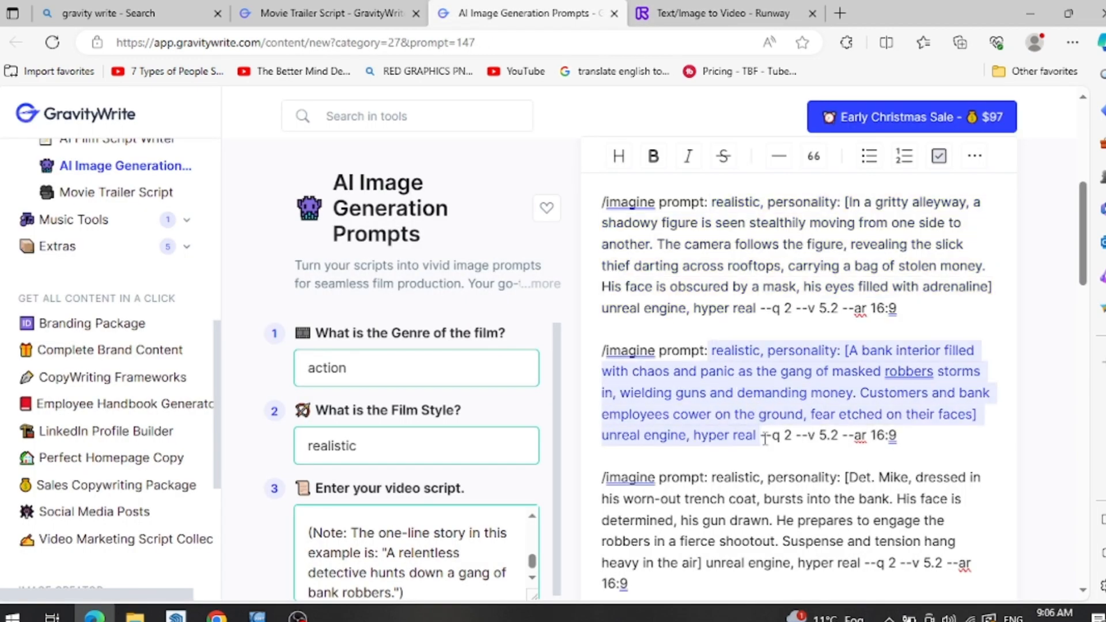
- Replace the alleyway text in Runway with the bank interior prompt and generate a 4-second video
click(688, 7)
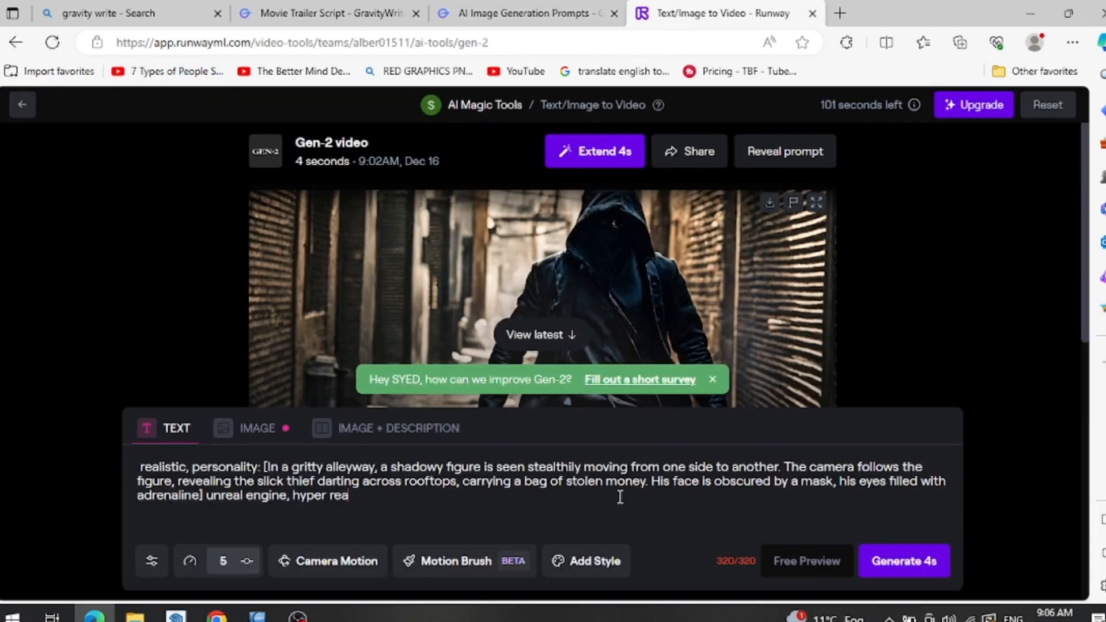
drag(349, 496, 119, 452)
key(ctrl+v)
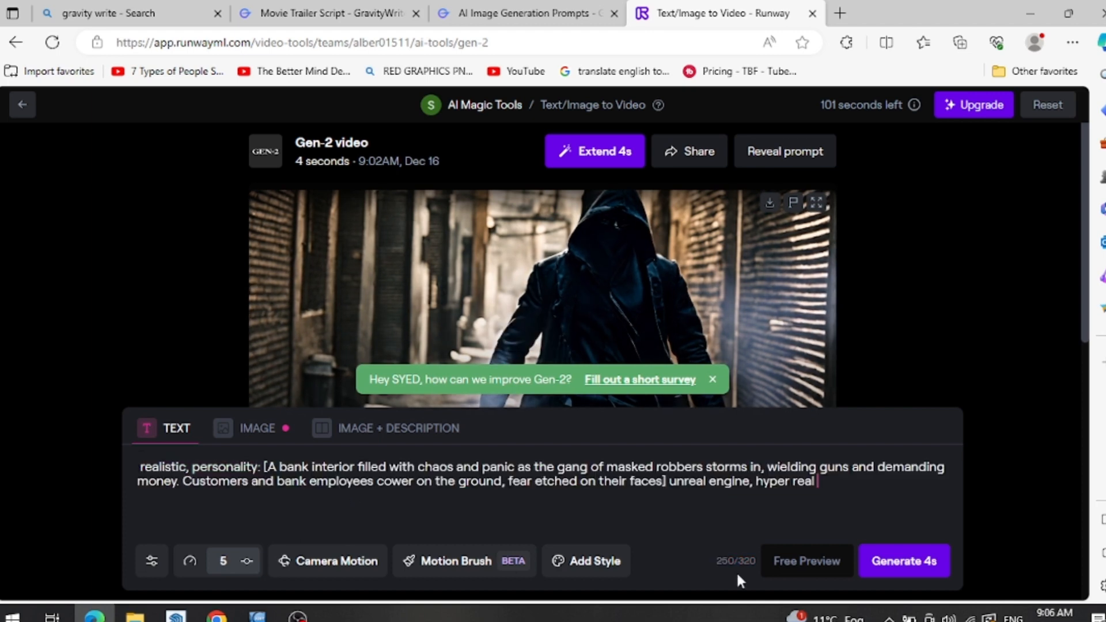
click(904, 561)
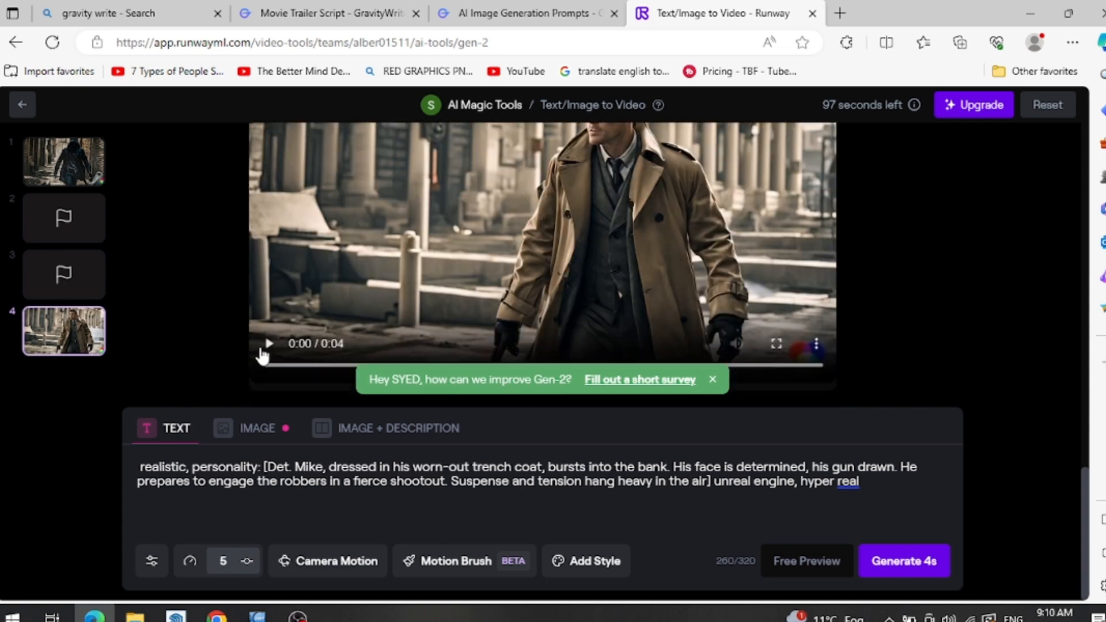
- Play the generated clip of the detective in the trench coat and save it to Downloads as "00"
click(265, 341)
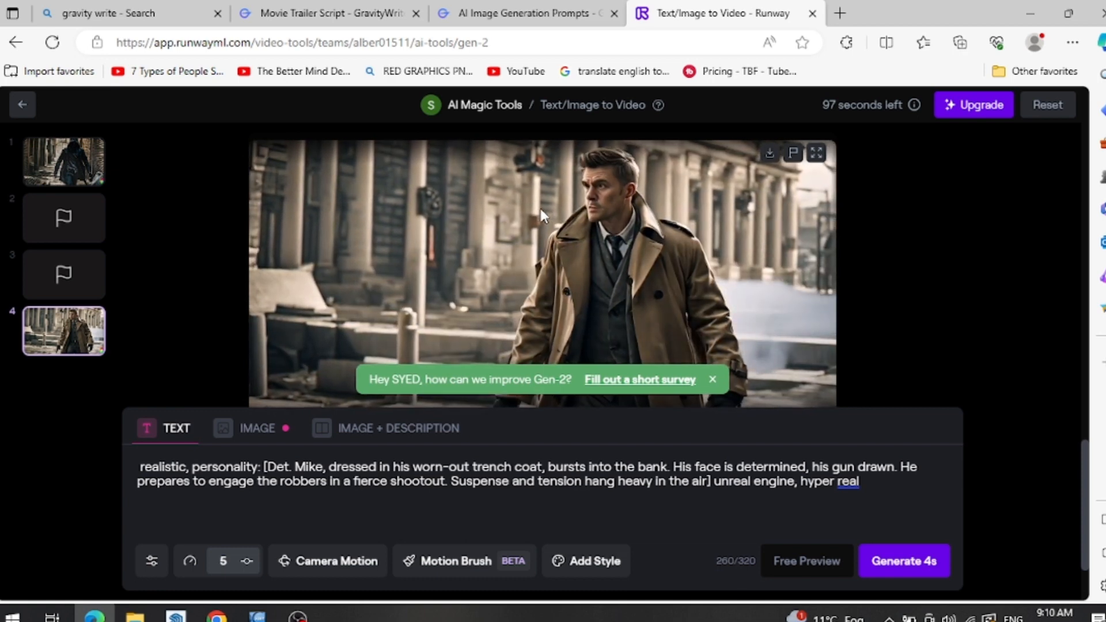
right_click(540, 209)
click(662, 303)
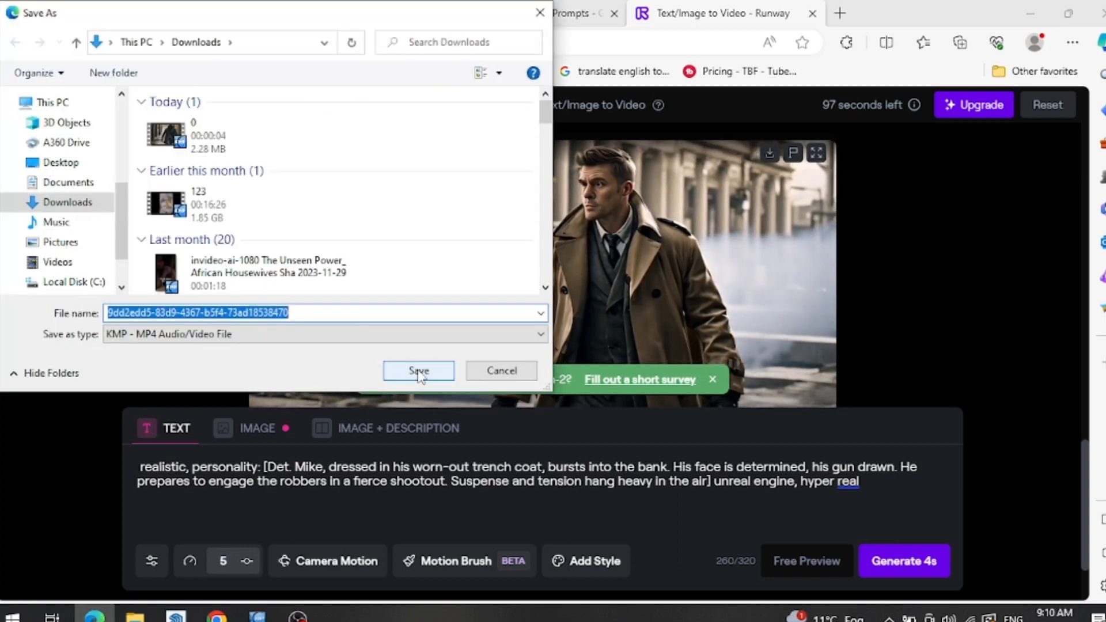
text(0)
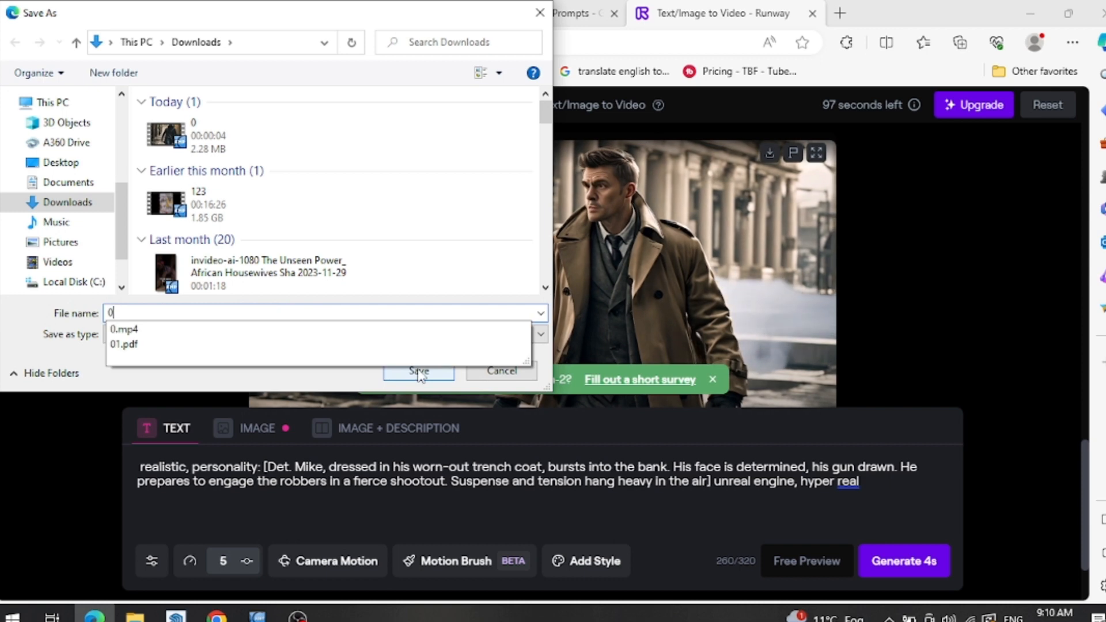
click(418, 371)
click(419, 372)
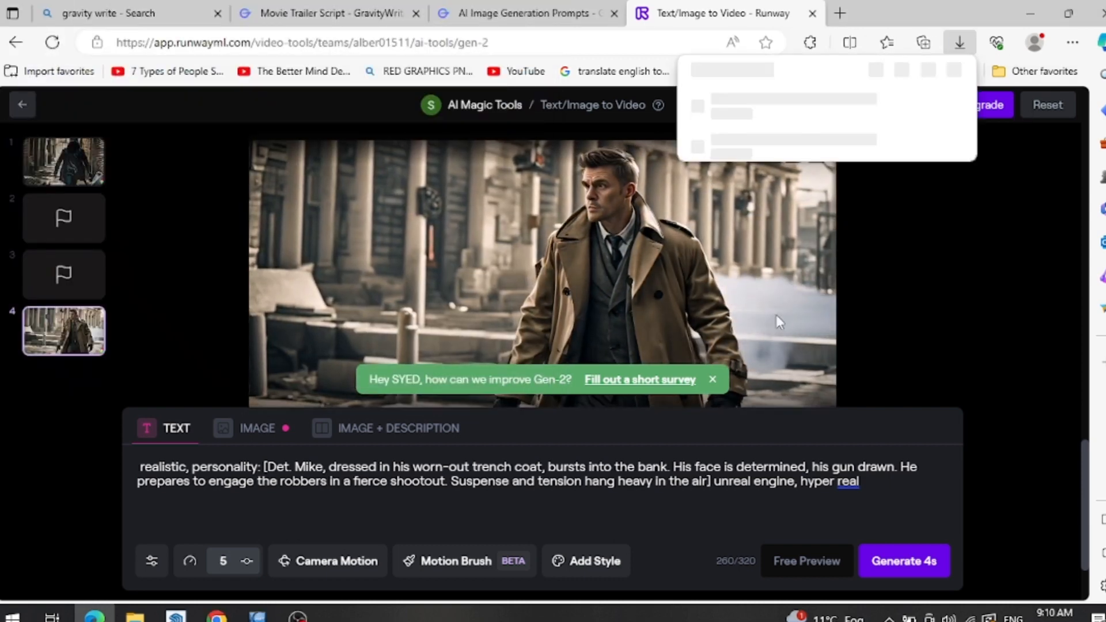
- Return to the AI Image Generation Prompts tab and select the fourth prompt, the quick-cuts shootout scene
click(325, 13)
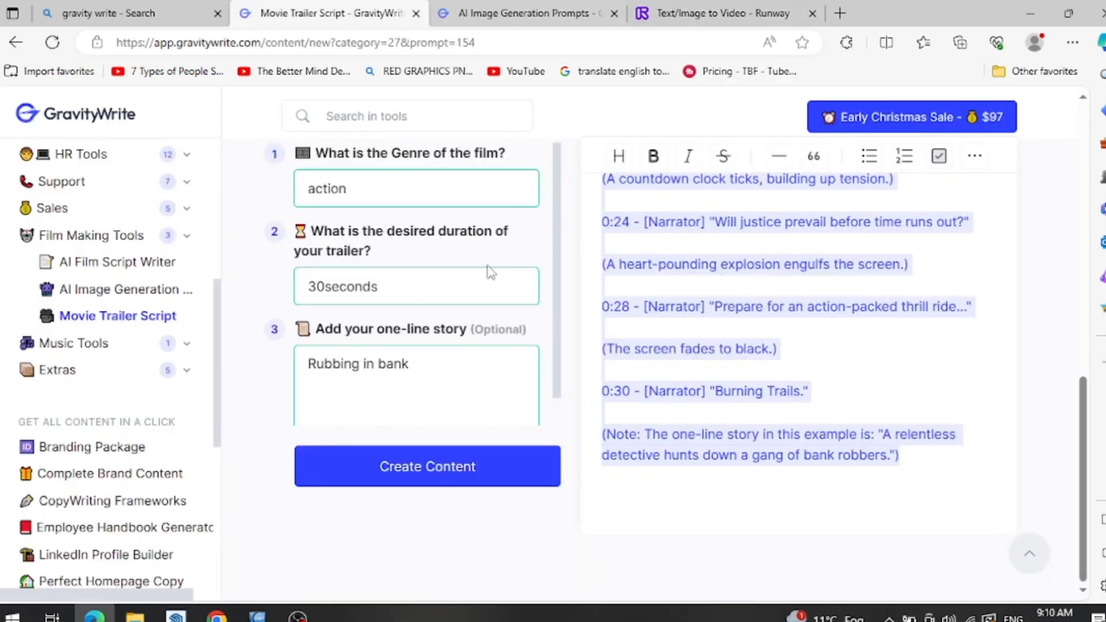
key(ctrl+Tab)
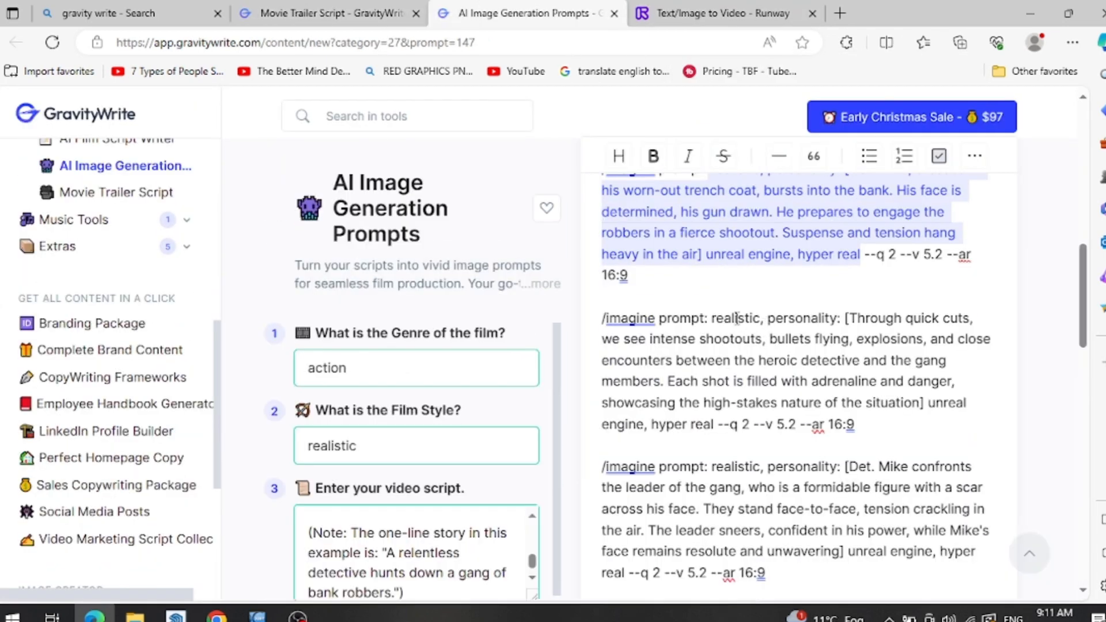
drag(710, 315, 700, 360)
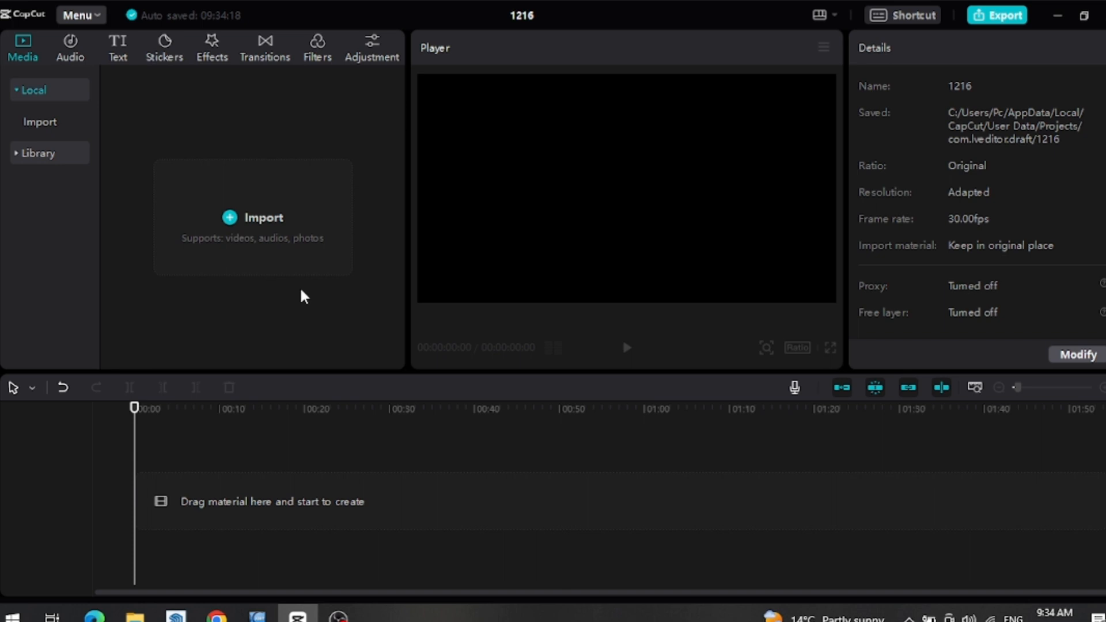
- Import the six generated clips, "0" through "000000", from the Downloads folder into the CapCut project
key(alt+Tab)
key(alt+Up)
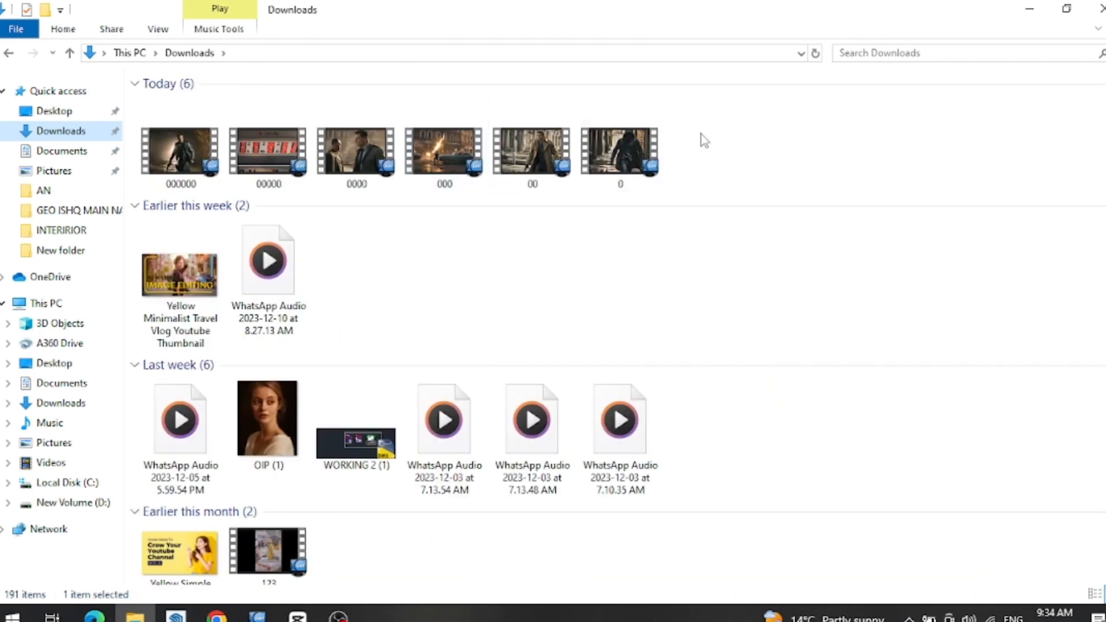
drag(714, 147, 300, 276)
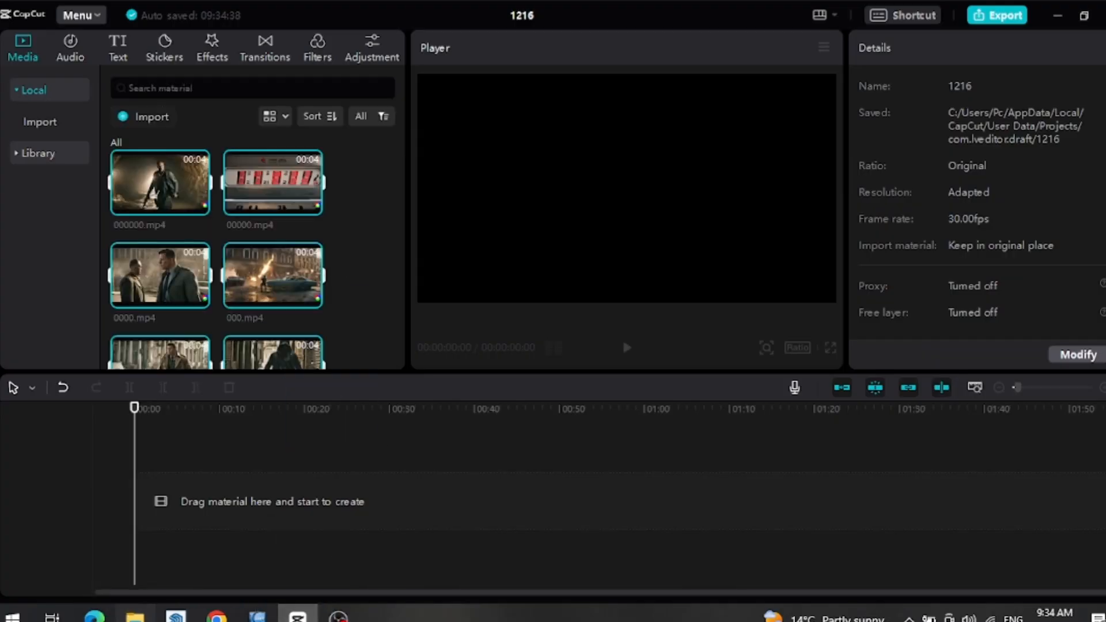
- Import the audio file "Dream It - TrackTribe (1)" from the VIDEO EDITING ASSESTS folder in Downloads into the CapCut project
click(135, 615)
scroll(363, 314, down, 10)
scroll(360, 327, down, 3)
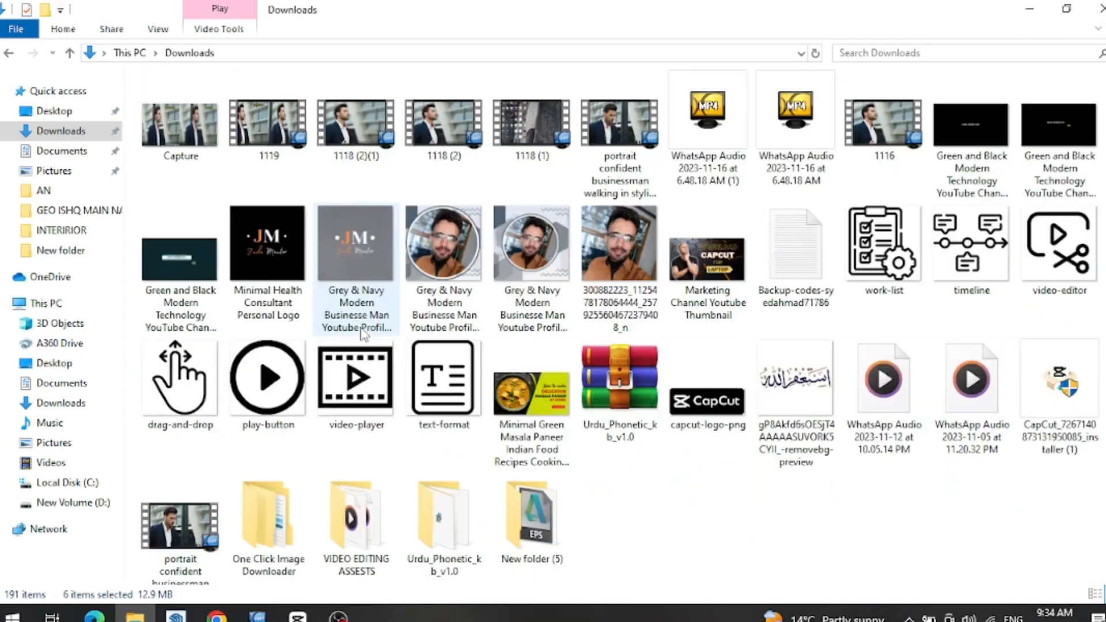
double_click(352, 521)
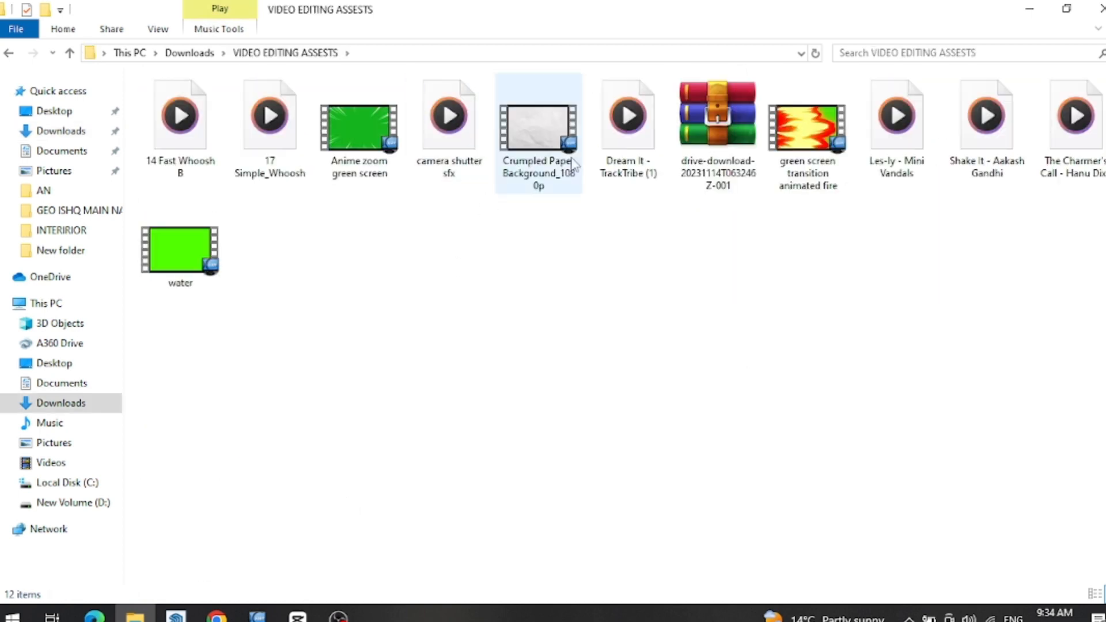
drag(618, 129, 334, 248)
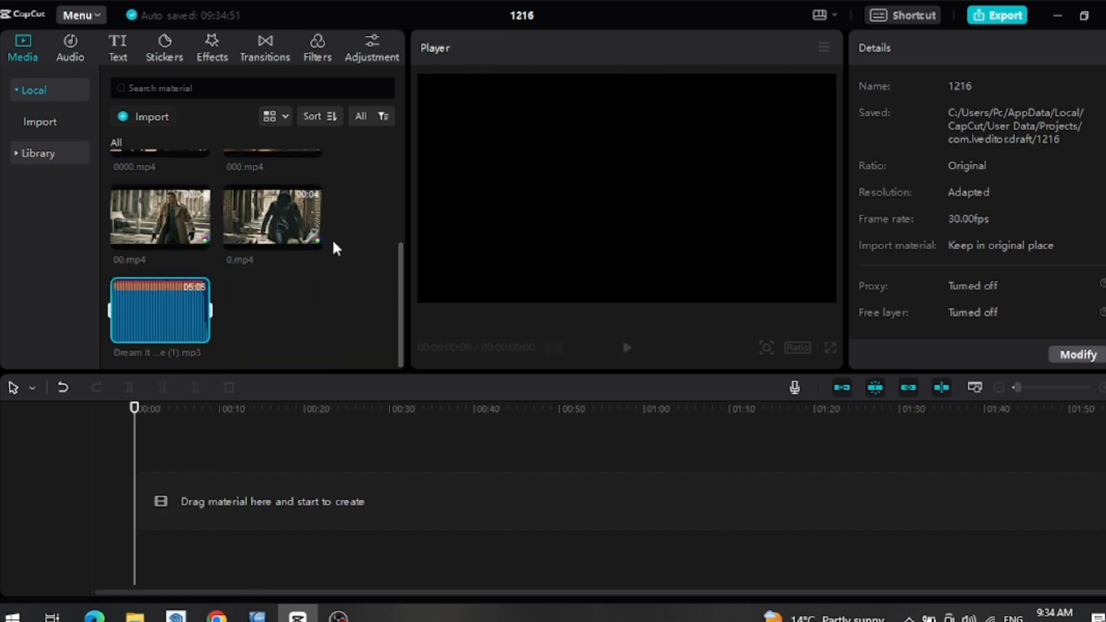
- Add the Dream It music track to the start of the timeline and preview the 000.mp4 clip
click(198, 334)
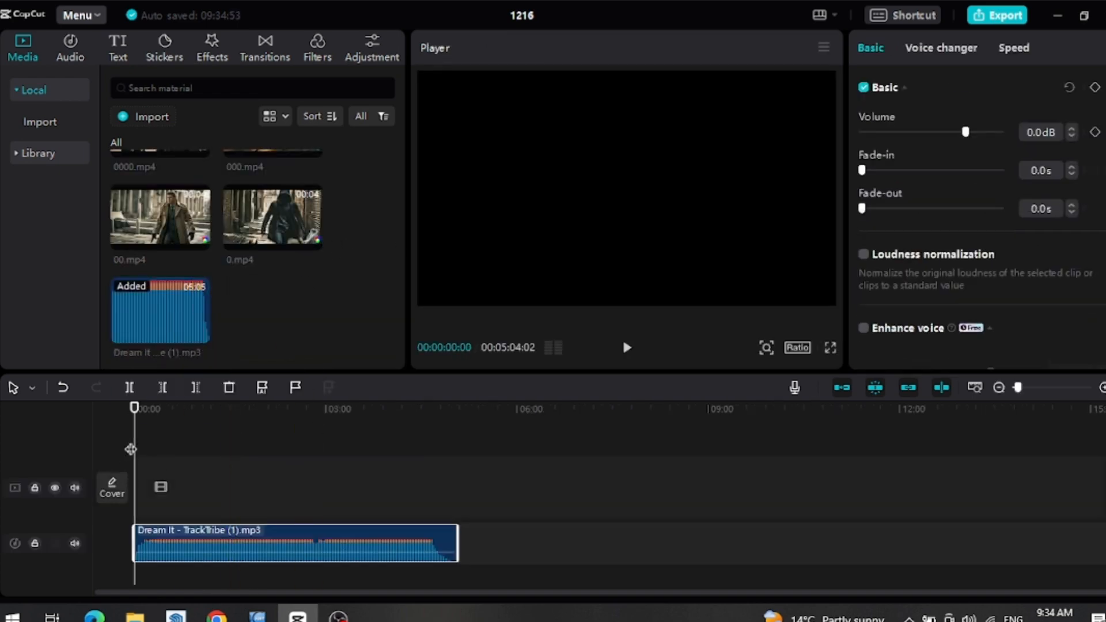
scroll(212, 327, up, 2)
click(312, 325)
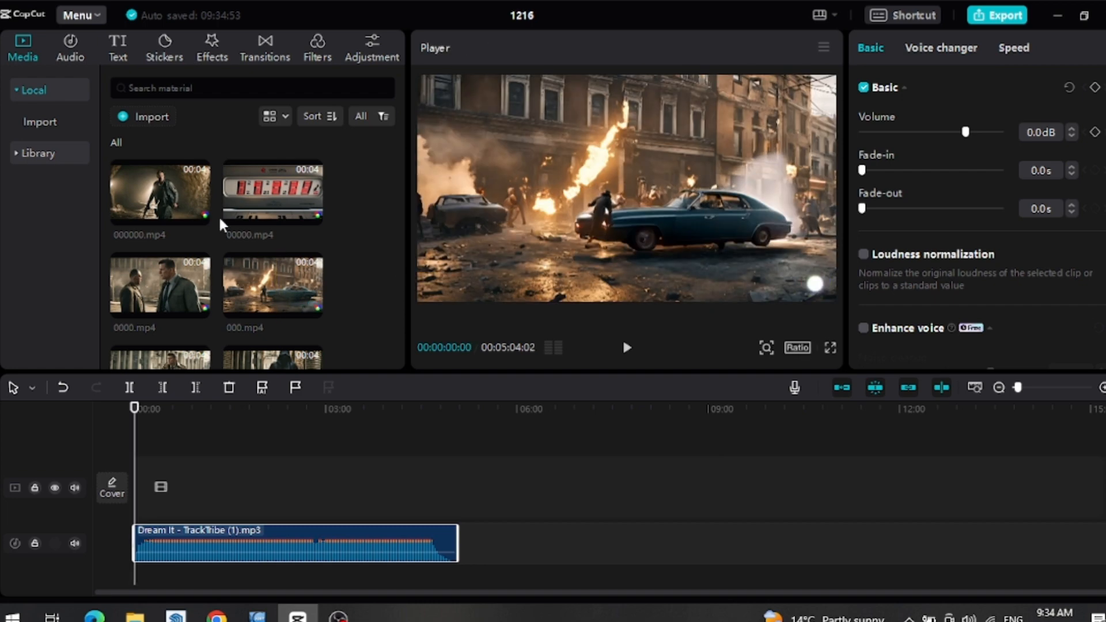
- Build the video track from 0.mp4, 0000.mp4, 000000.mp4 and 000.mp4 in that order above the music
click(1099, 389)
click(1099, 389)
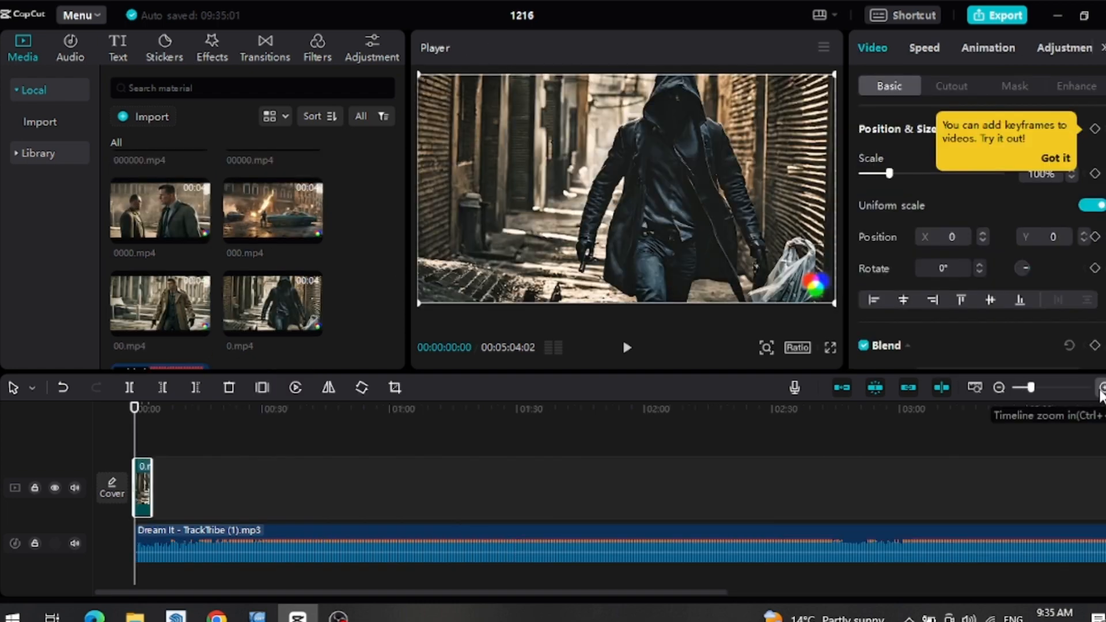
scroll(322, 225, up, 2)
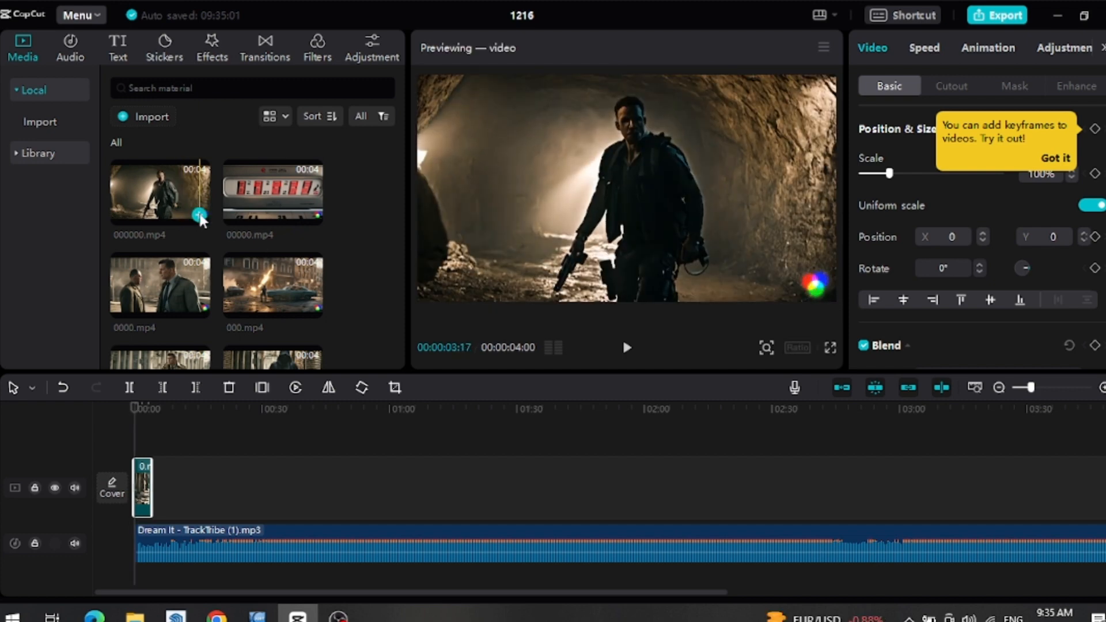
click(199, 216)
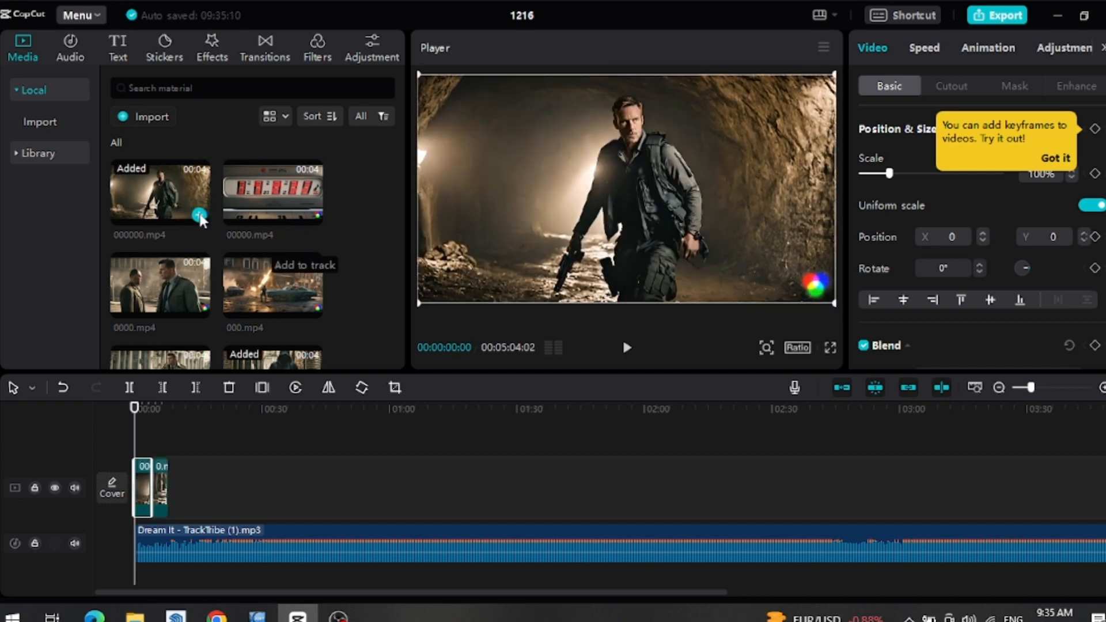
click(199, 309)
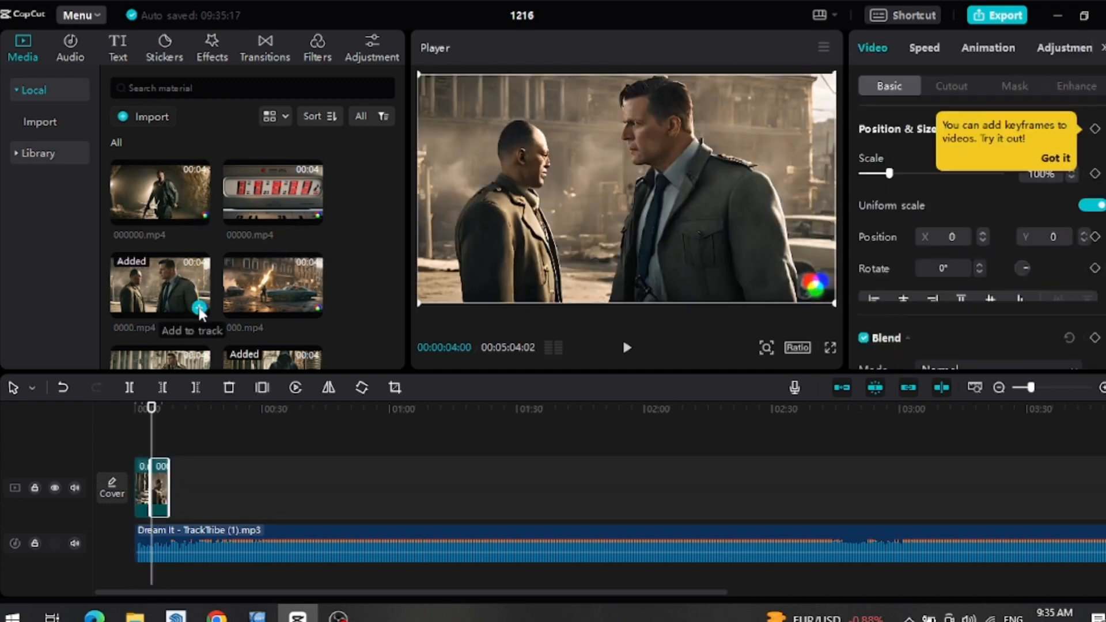
click(311, 309)
- Add 0.mp4 again and place 00.mp4 after it at the end of the video track
scroll(308, 299, down, 3)
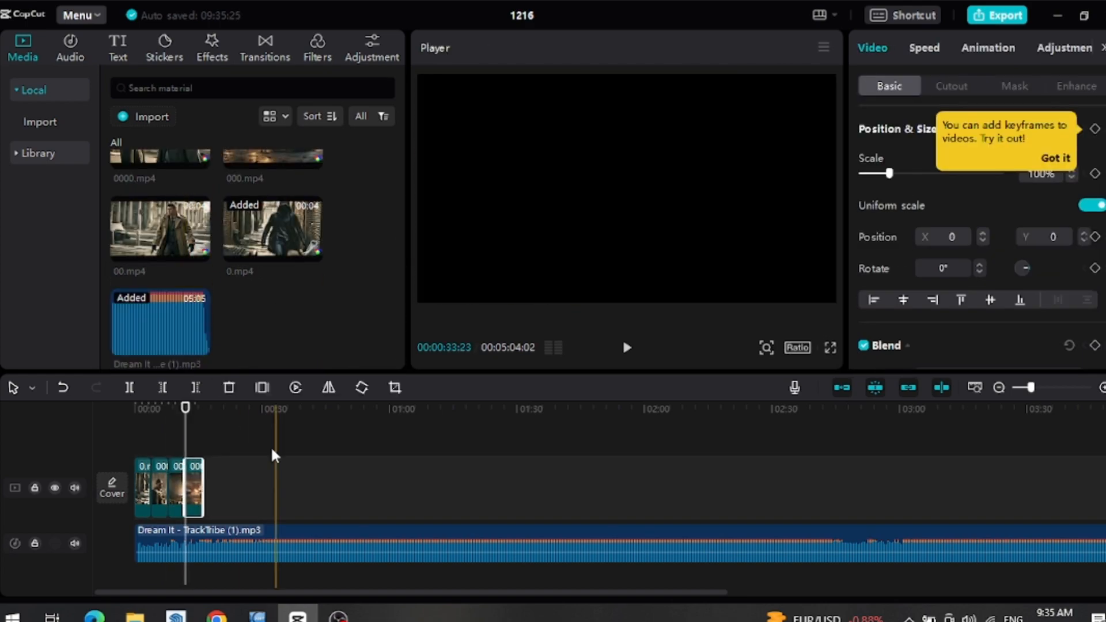
click(311, 251)
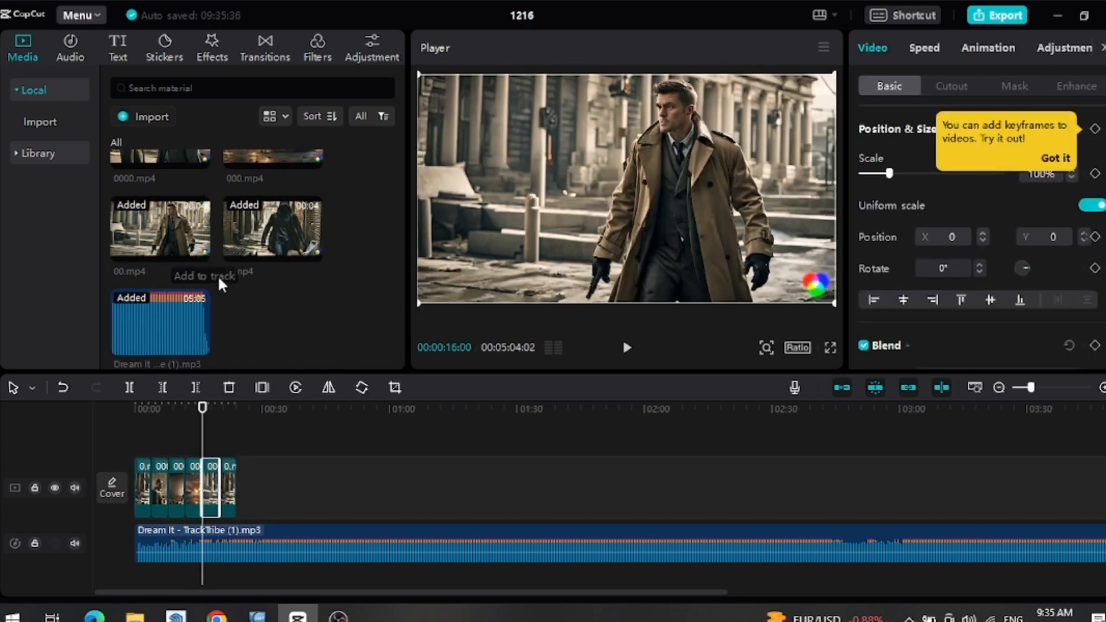
click(230, 449)
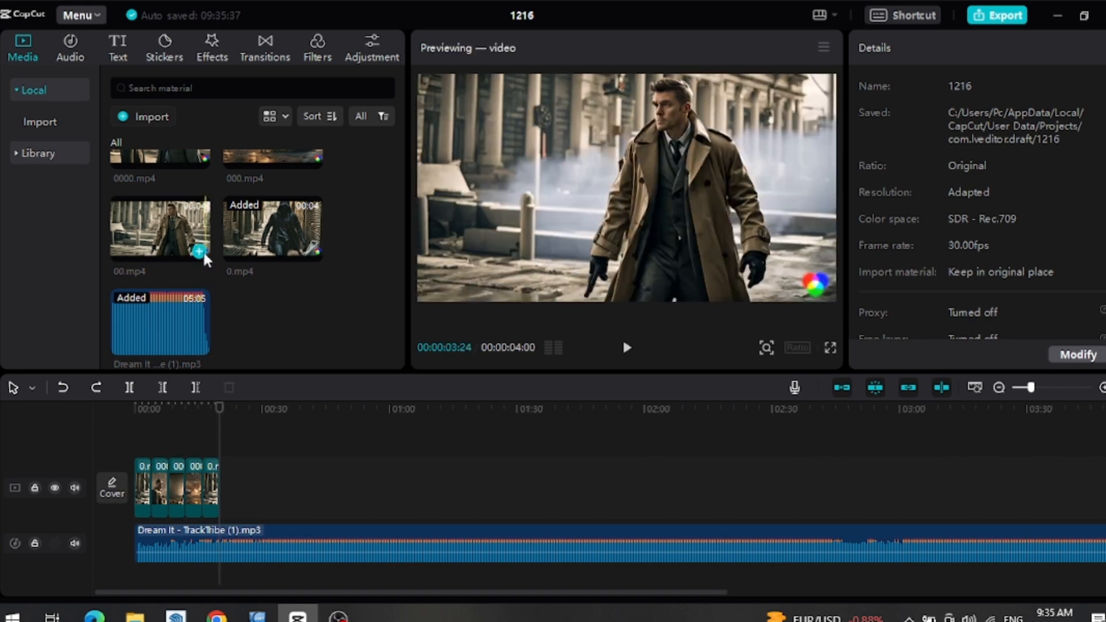
click(199, 251)
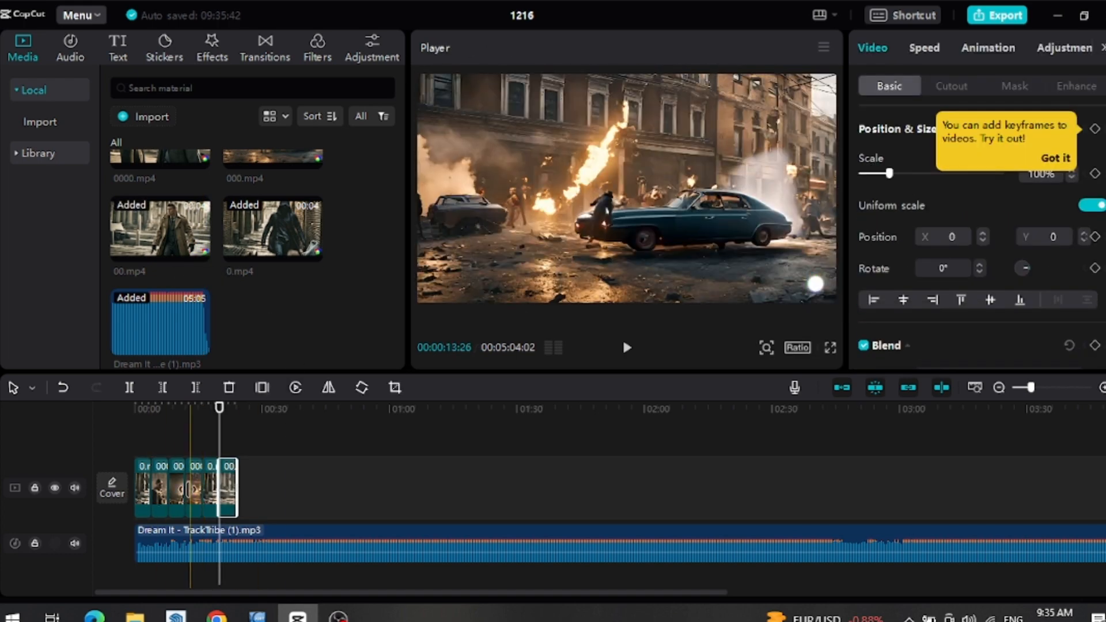
- Play the assembled clips with the music from the start of the timeline
scroll(197, 331, down, 1)
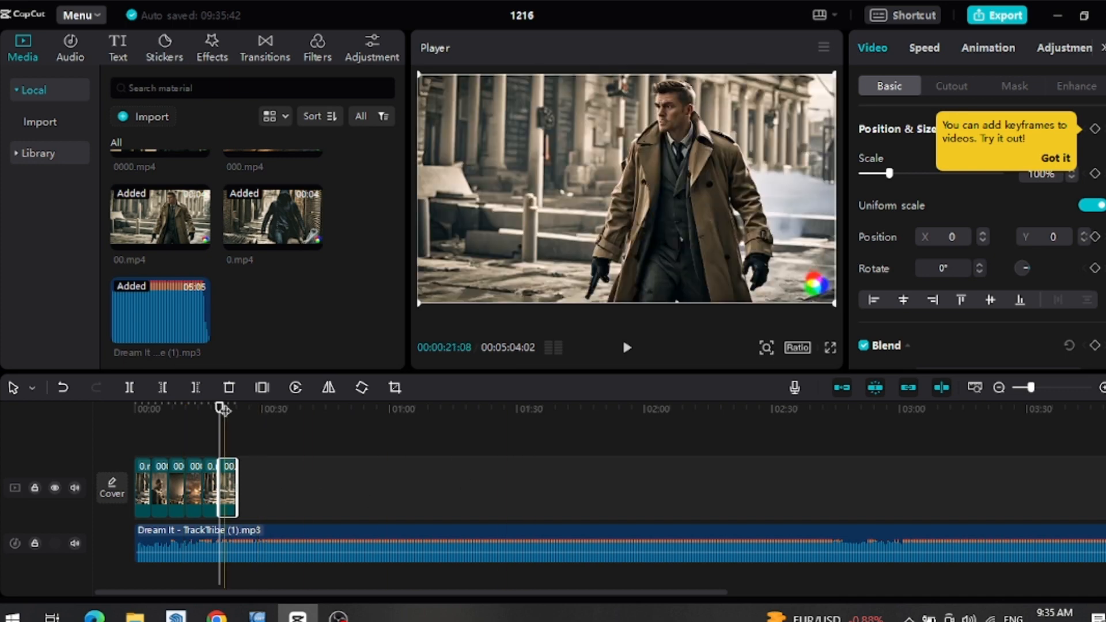
drag(219, 408, 120, 419)
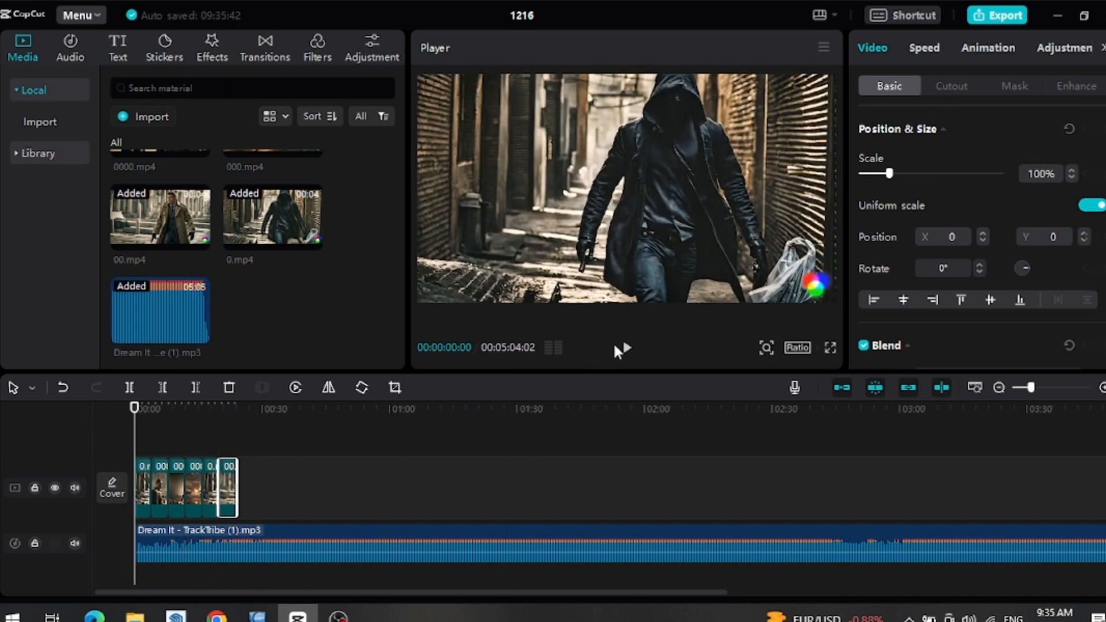
click(625, 348)
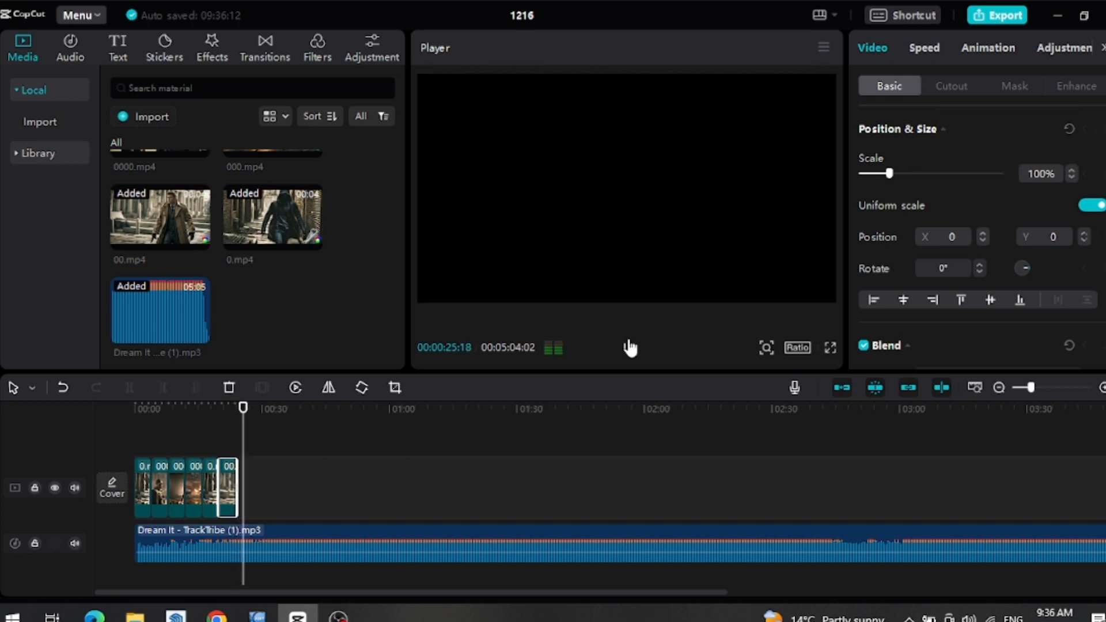
click(627, 347)
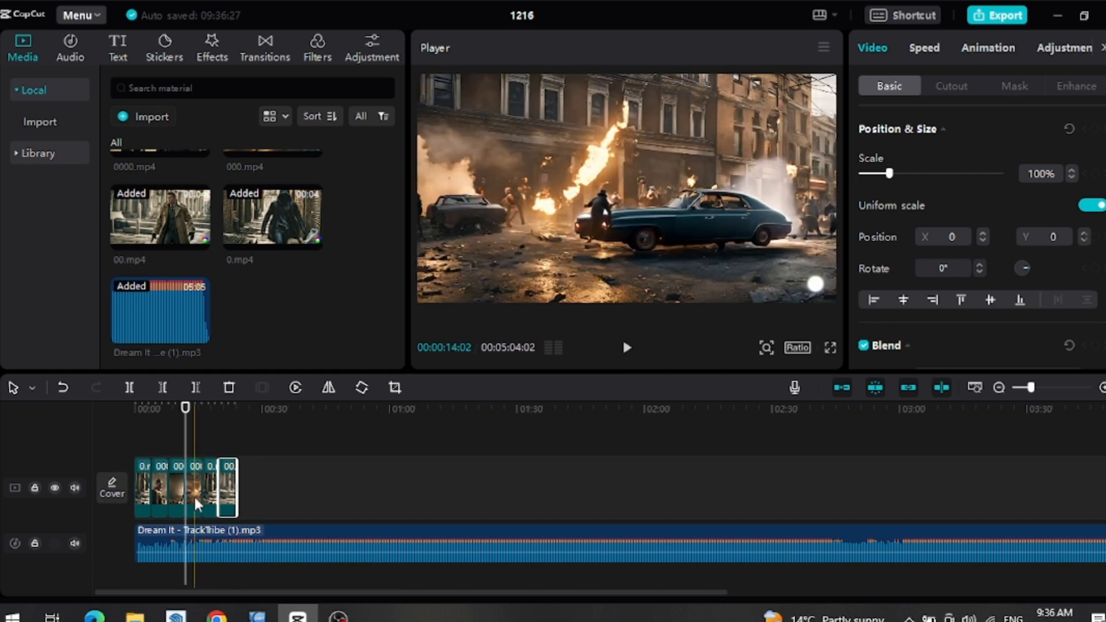
- Move the burning street clip with the blue car to the end of the video track and replay the sequence
mouse_move(228, 498)
mouse_down()
mouse_move(252, 498)
mouse_move(231, 498)
mouse_up()
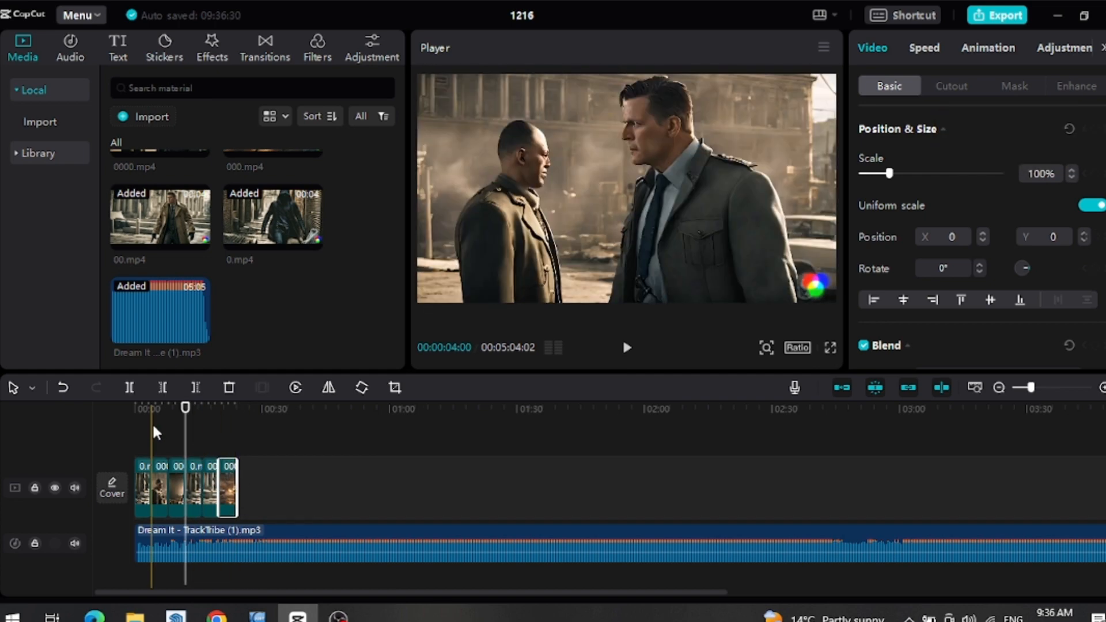
click(627, 348)
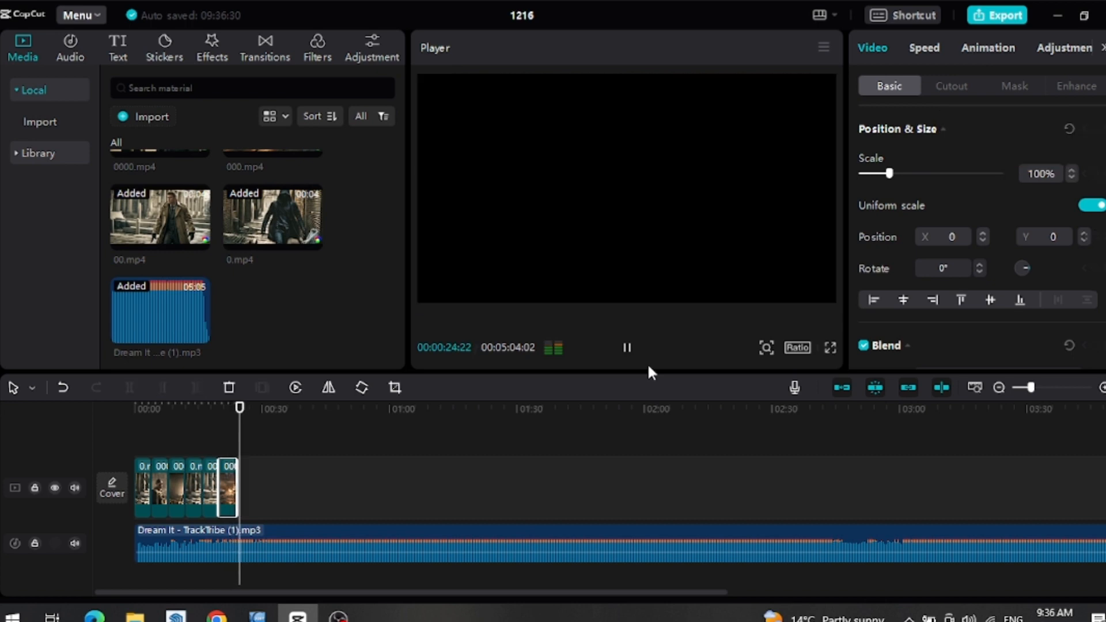
mouse_move(243, 412)
mouse_down()
mouse_move(217, 416)
mouse_move(237, 423)
mouse_up()
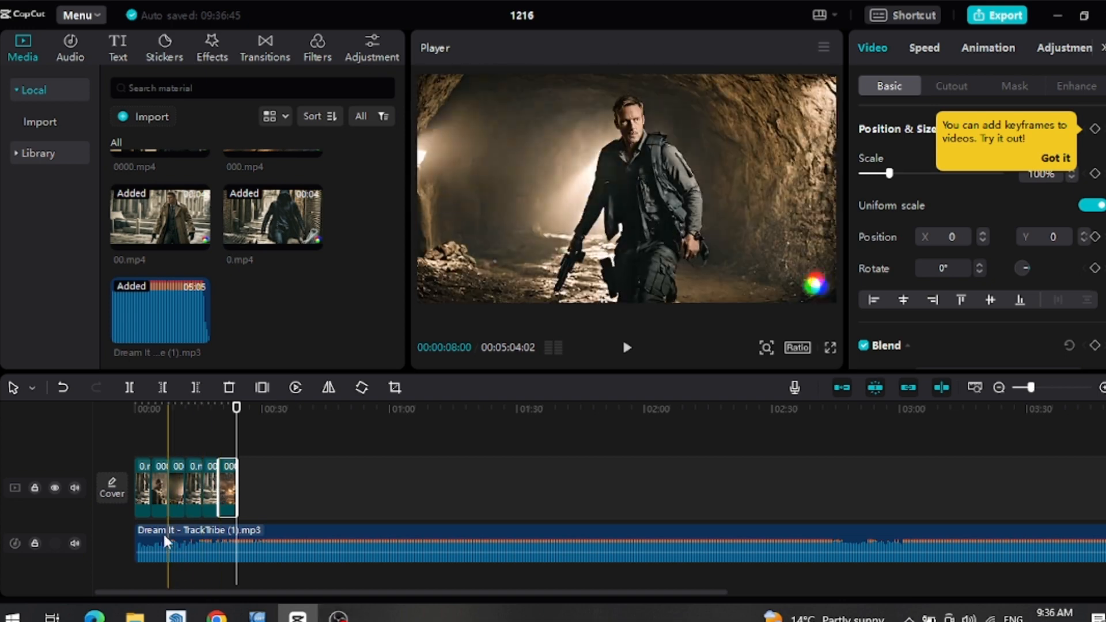
- Trim the first 12 seconds off the Dream It music track and shift the remainder to the start of the timeline
click(197, 539)
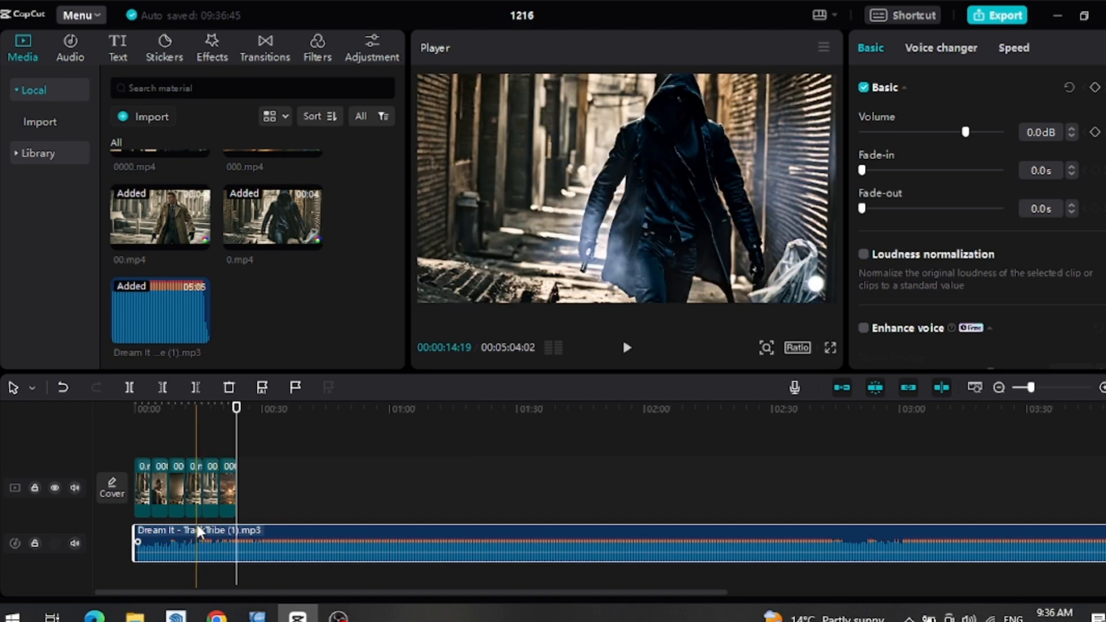
click(208, 431)
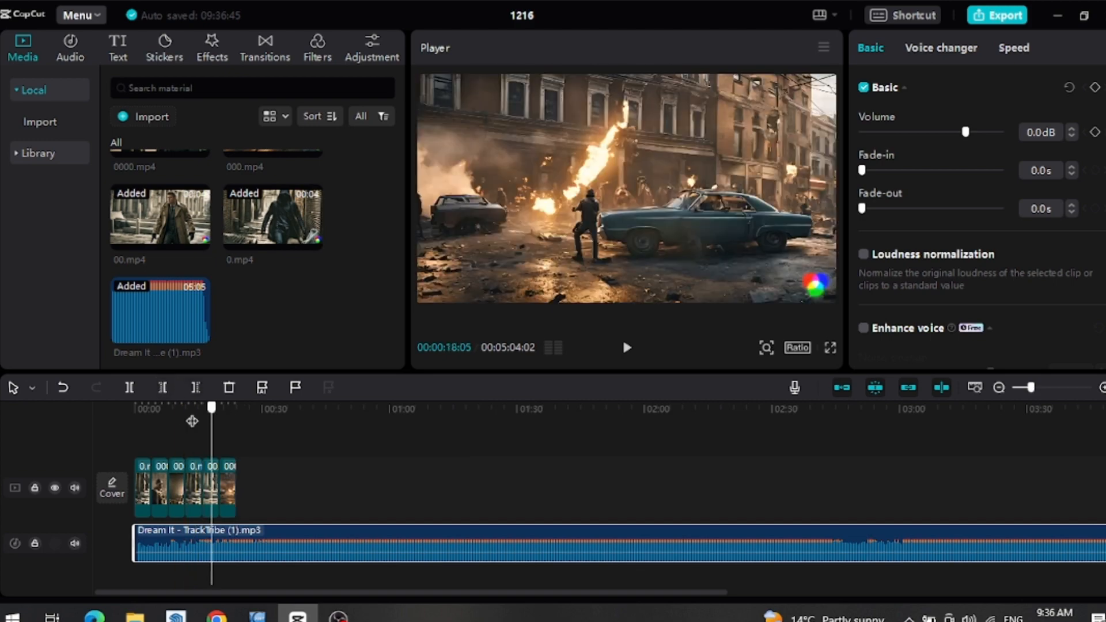
drag(209, 429, 188, 432)
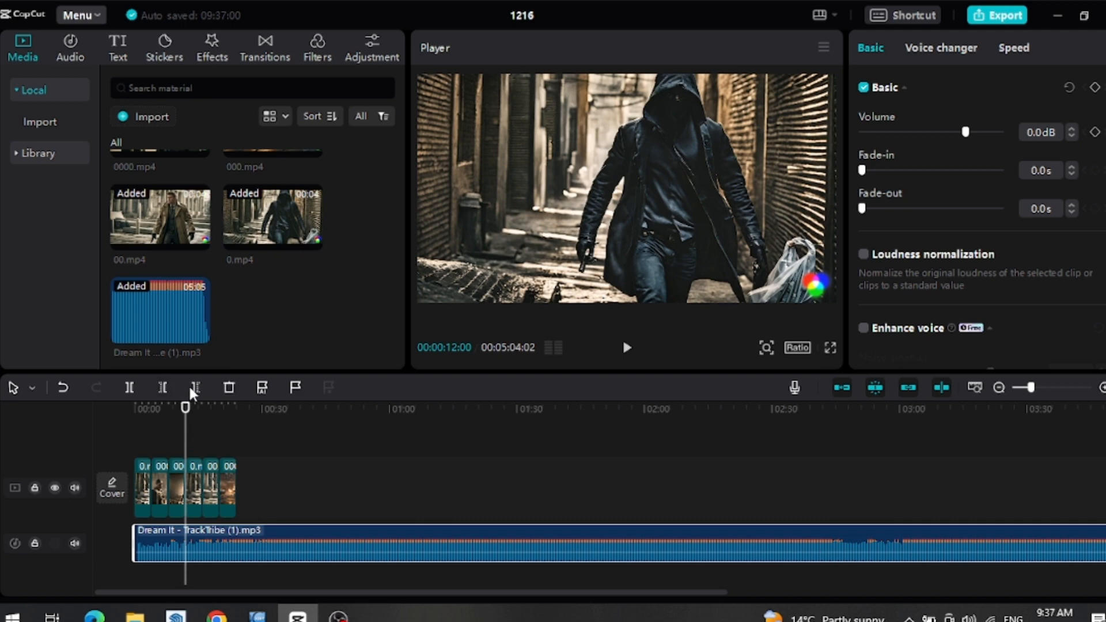
click(162, 387)
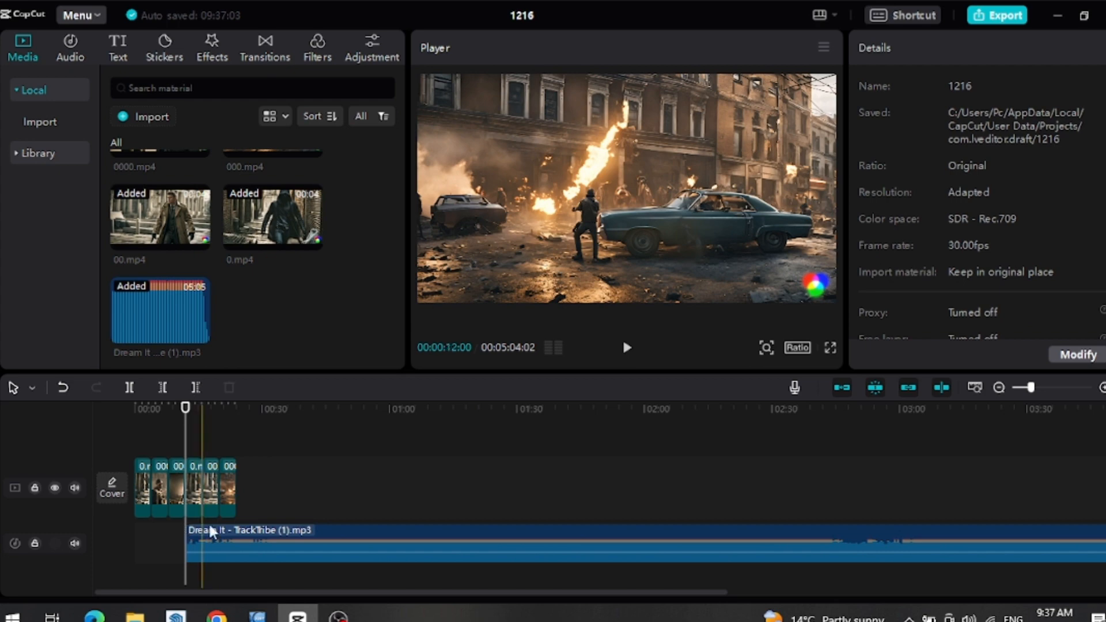
drag(185, 532, 135, 530)
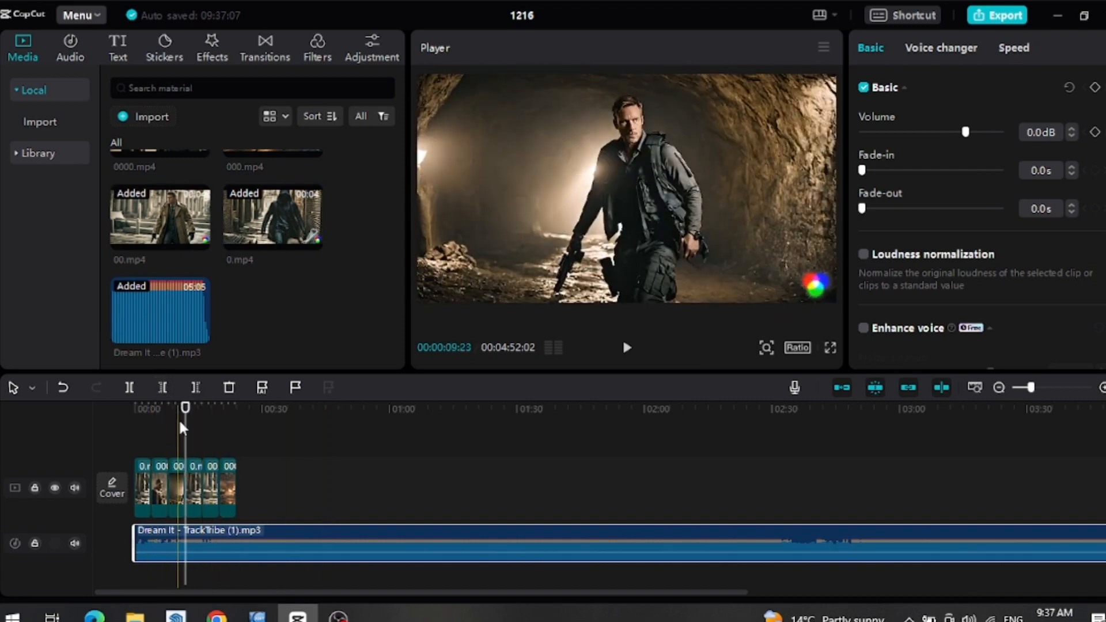
click(104, 427)
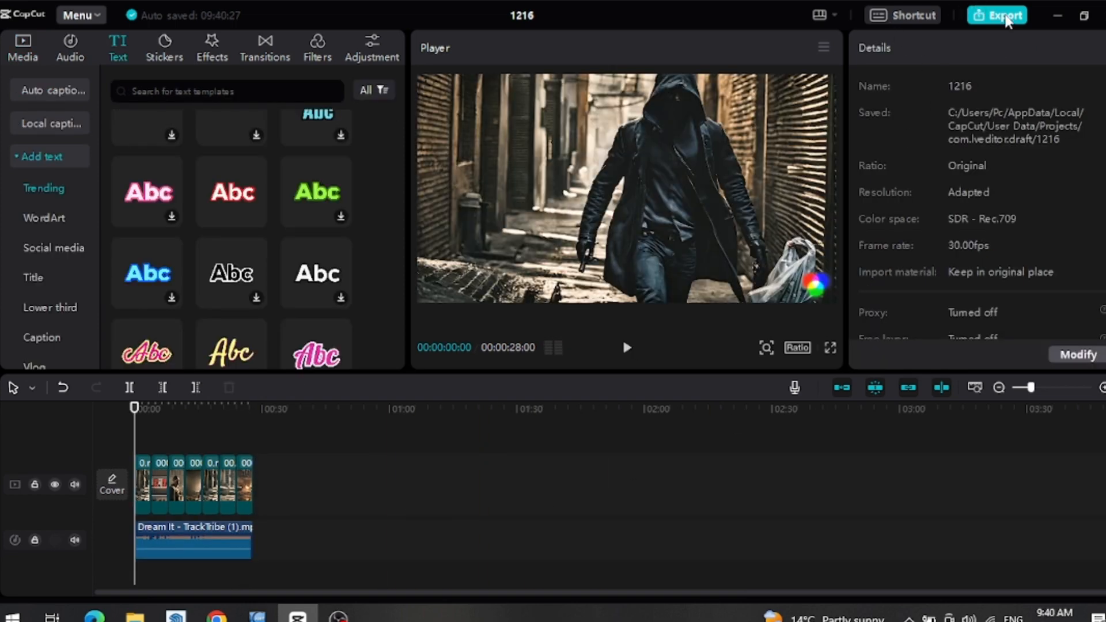
- Export the finished trailer, preview the result in its original ratio and close the export dialog without sharing
click(1005, 17)
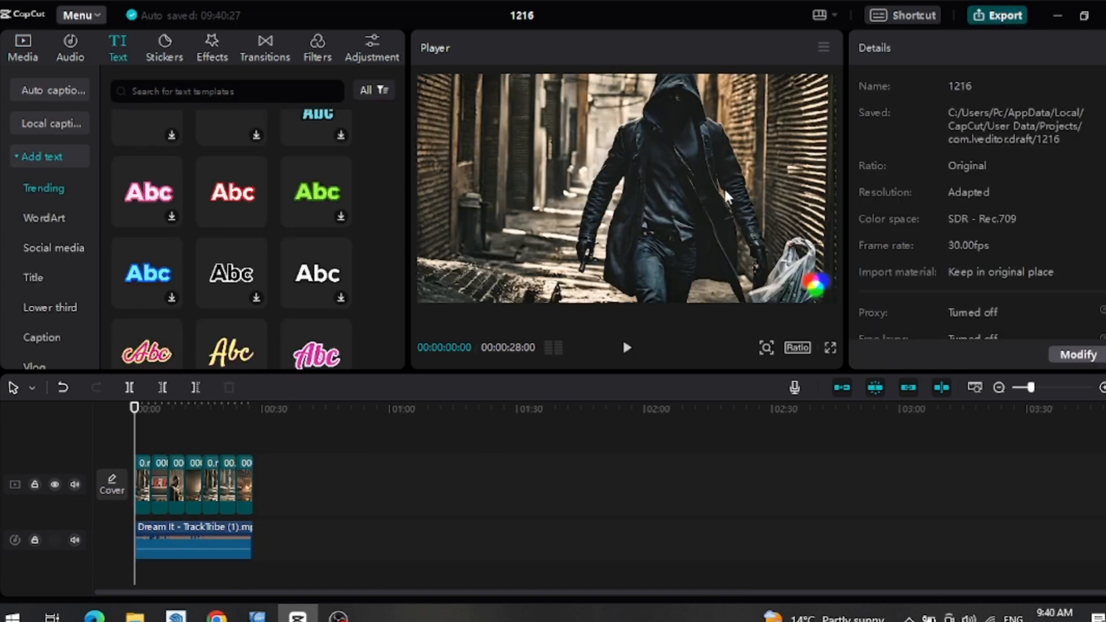
click(717, 541)
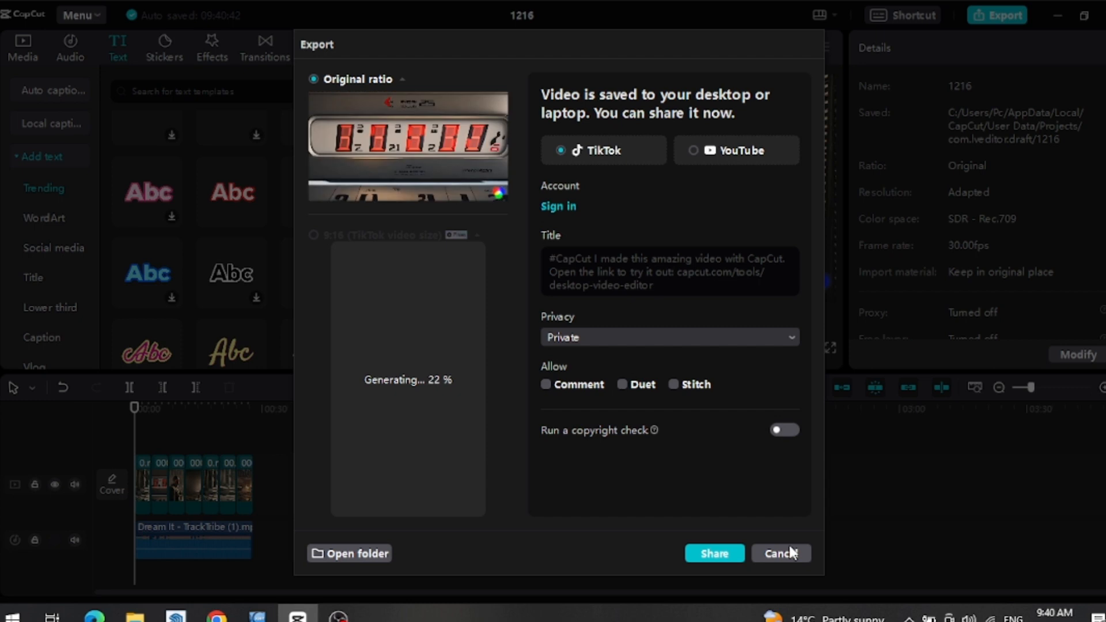
mouse_move(419, 181)
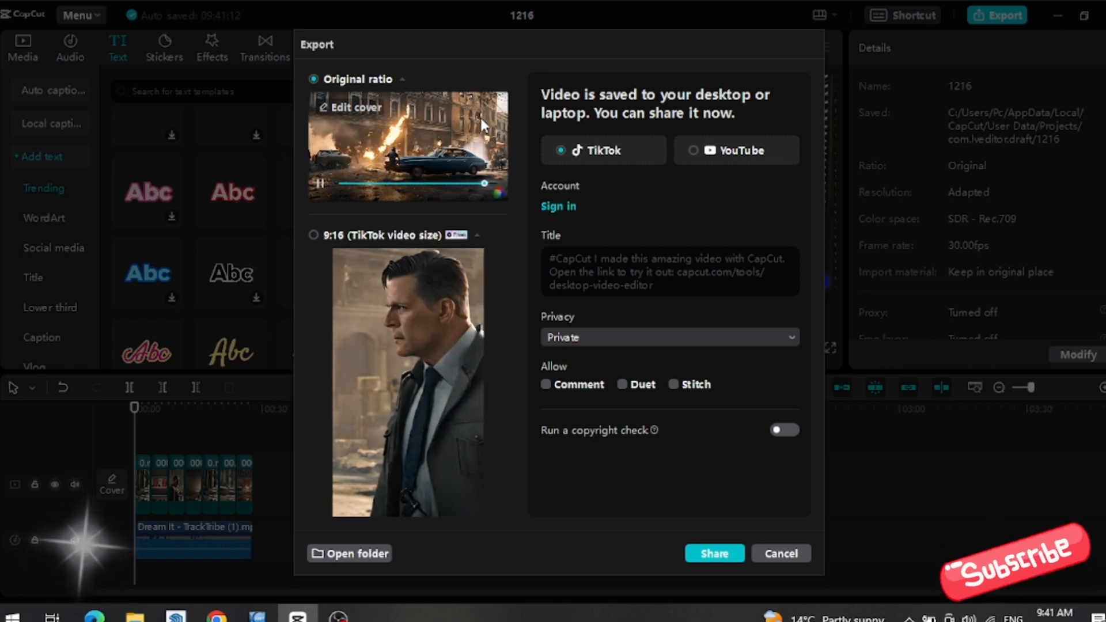
click(784, 555)
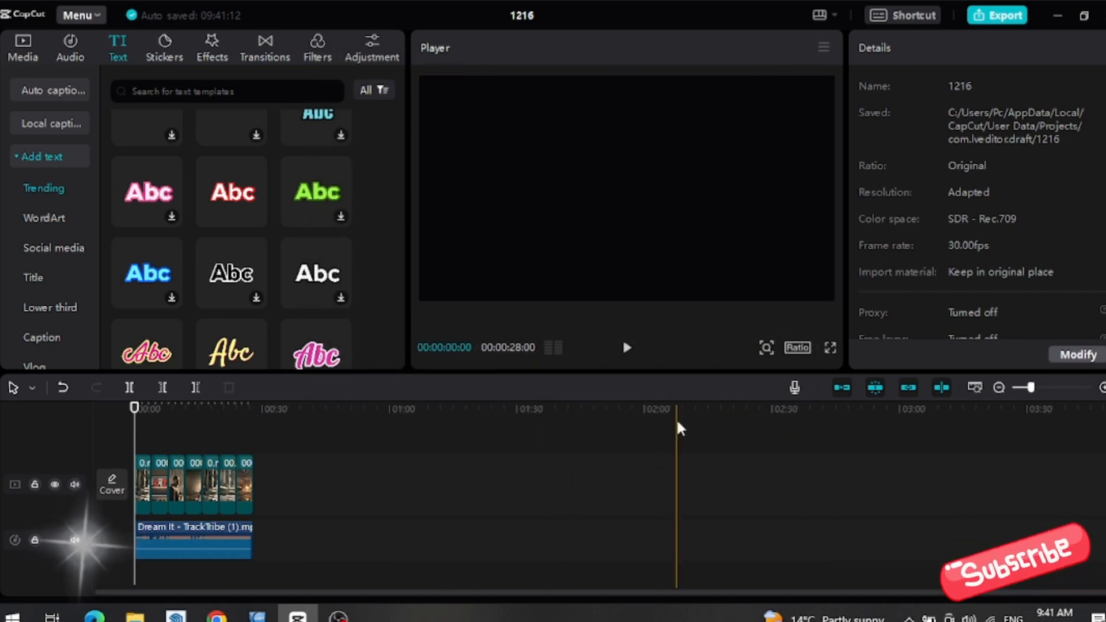